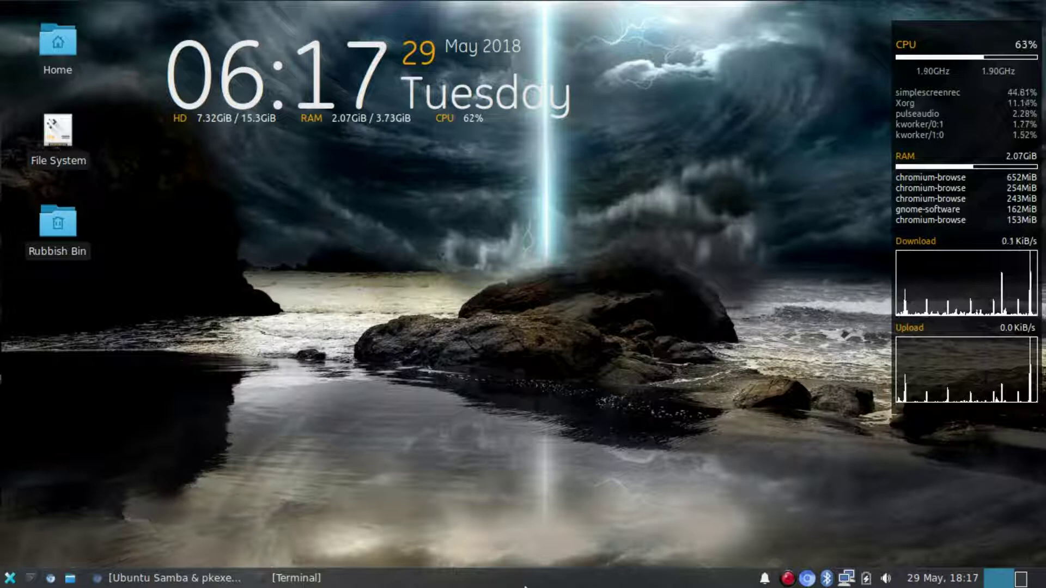
# Open the Whisker applications menu from the button at the panel's bottom-left
pyautogui.click(8, 579)
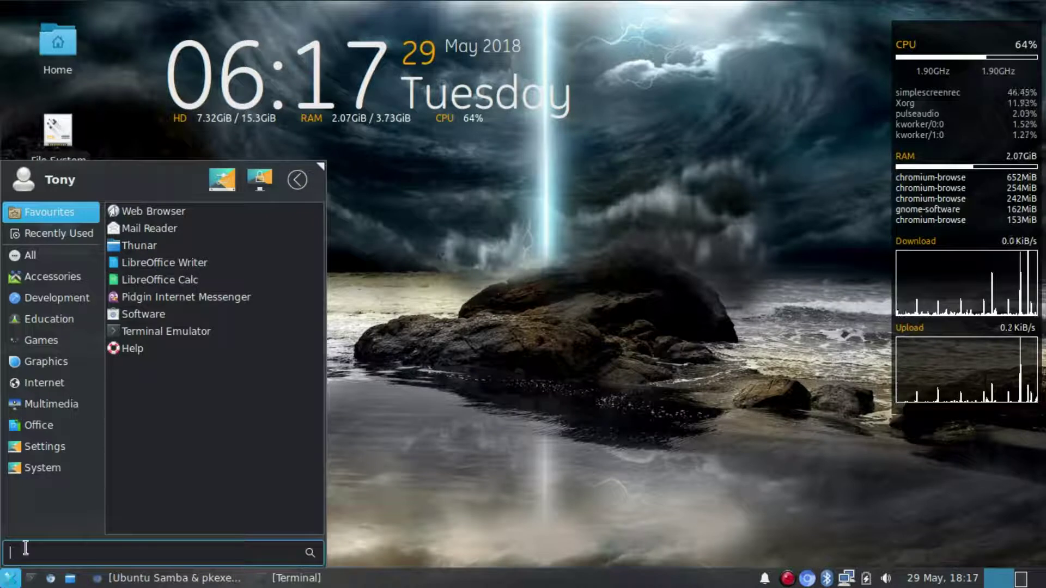
# Launch Samba from the Settings category and authenticate with the sudo password. Close it after seeing only the print$ share
pyautogui.click(55, 469)
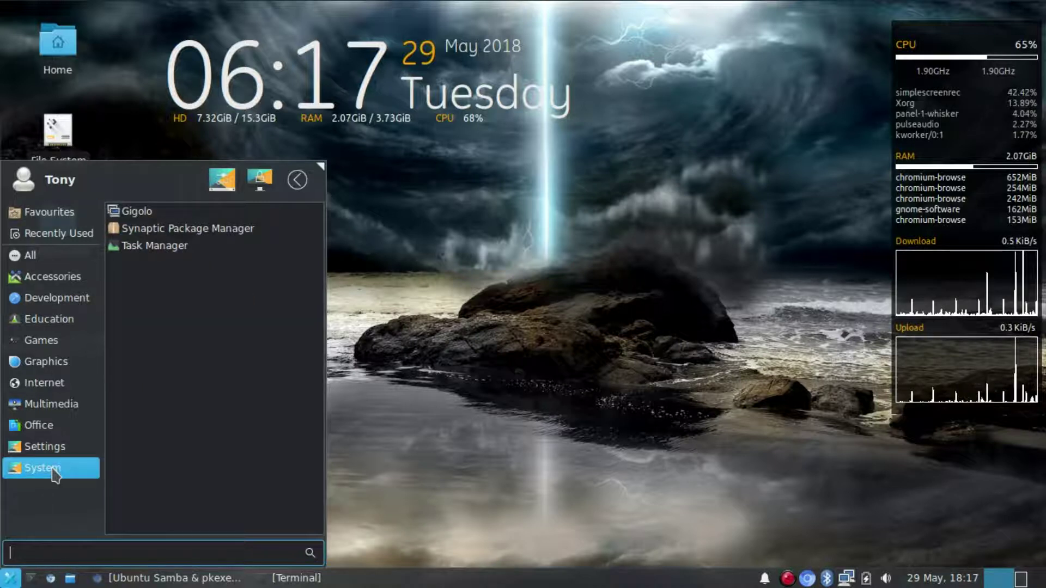
pyautogui.click(51, 277)
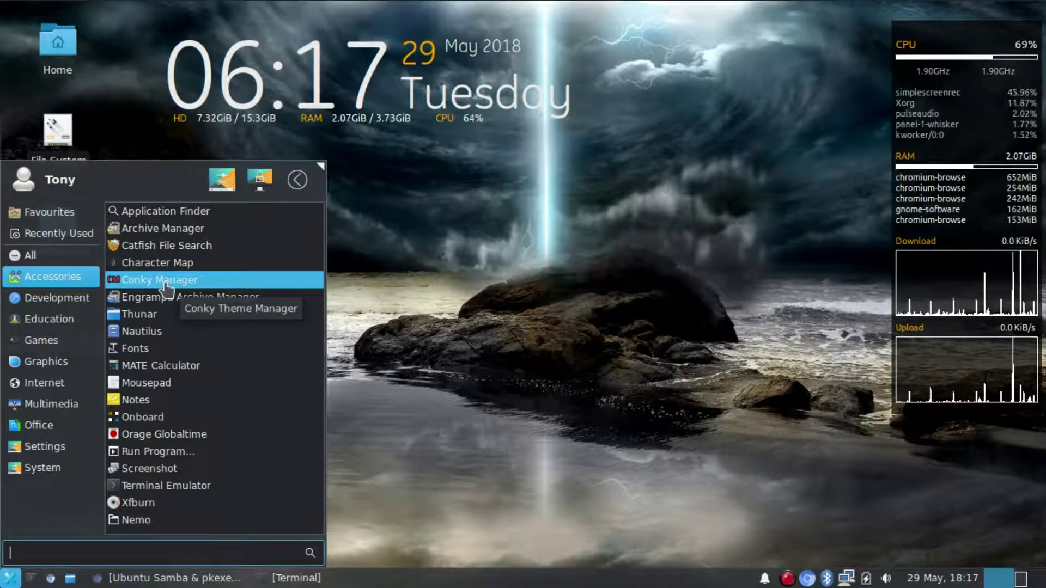
pyautogui.click(45, 446)
pyautogui.scroll(-4, 157, 439)
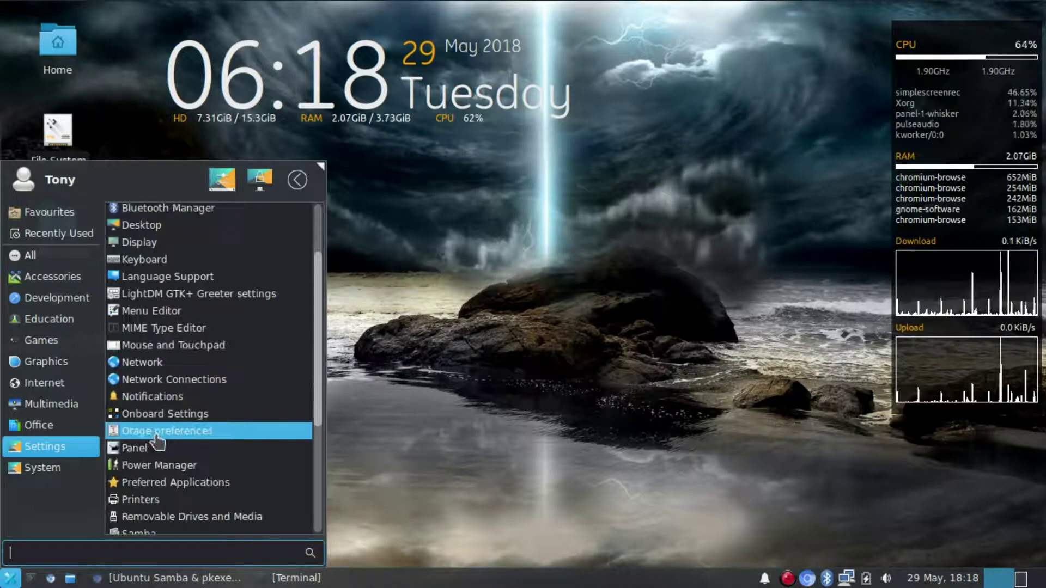
pyautogui.click(156, 444)
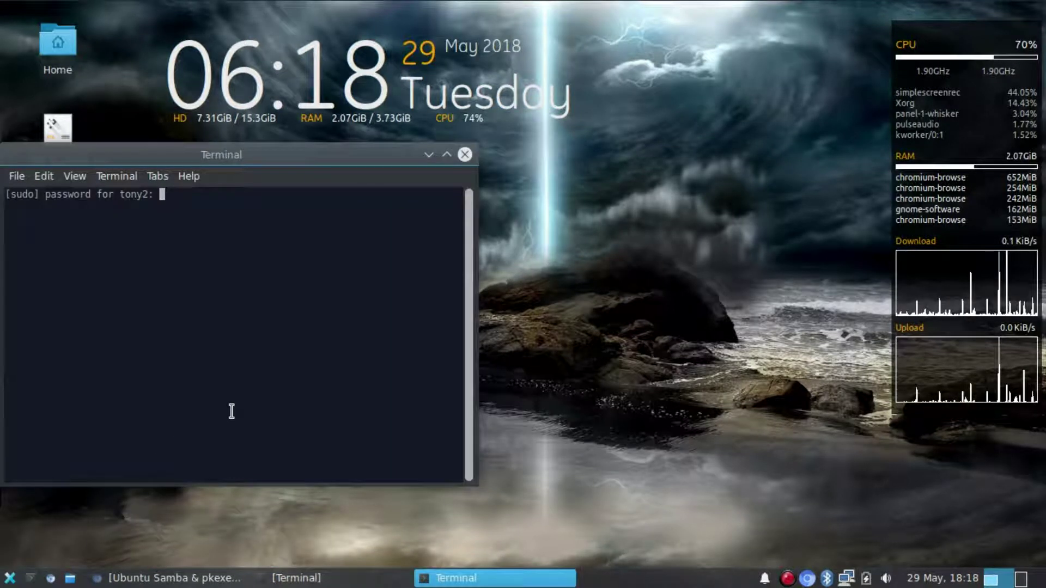
pyautogui.press('Return')
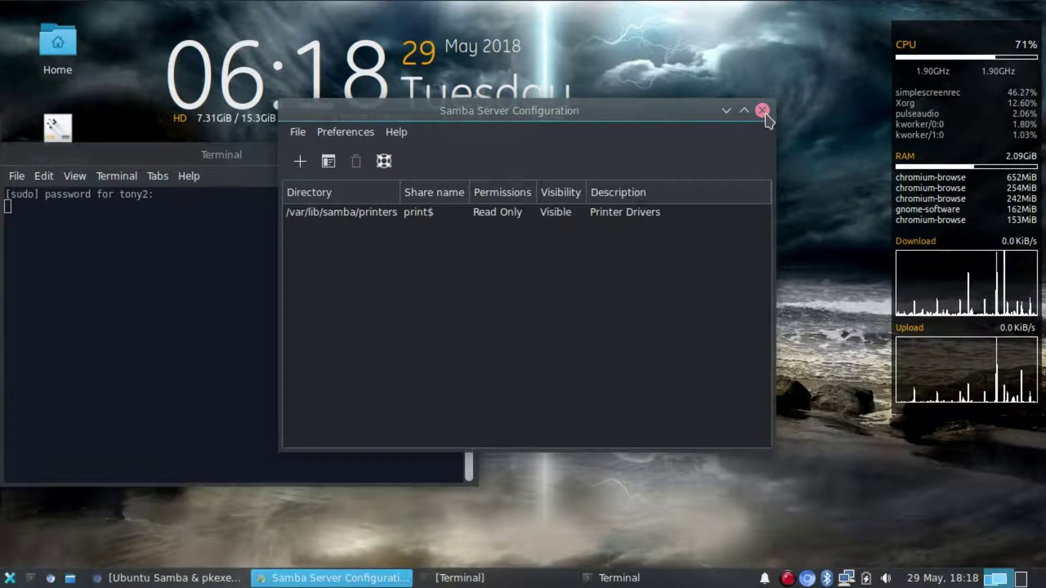
pyautogui.click(762, 111)
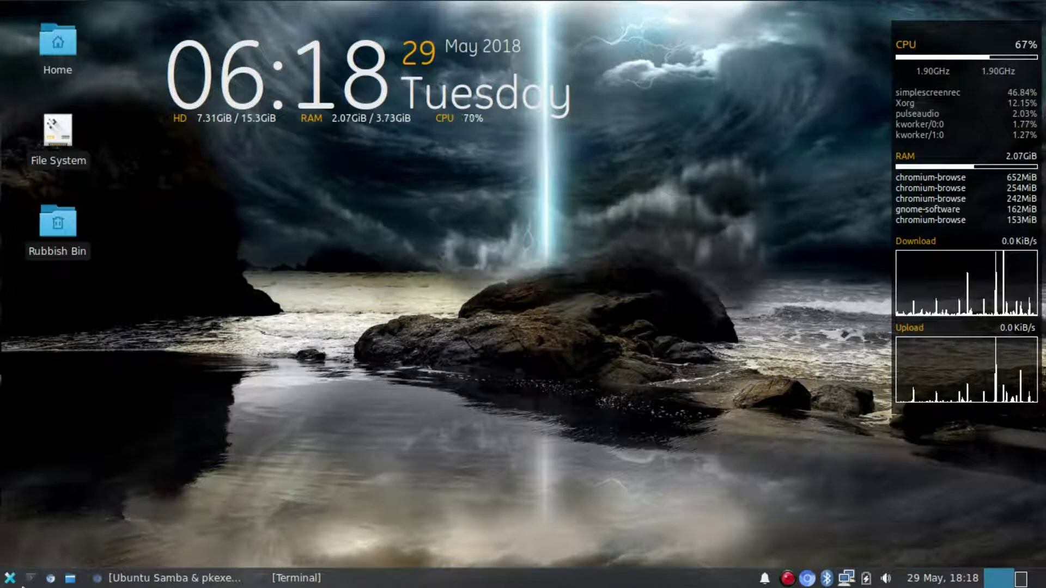
pyautogui.click(9, 579)
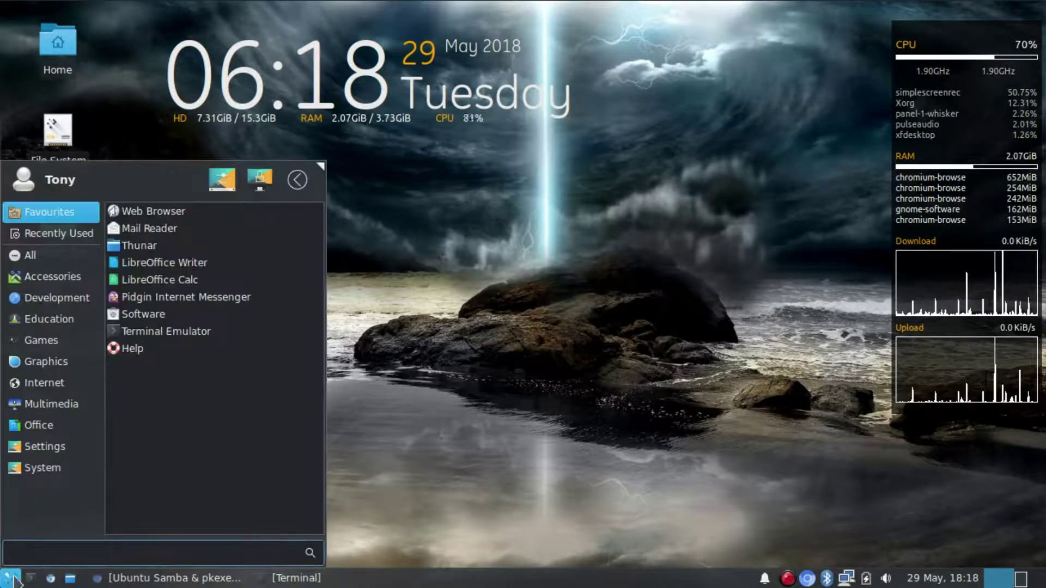
pyautogui.click(43, 467)
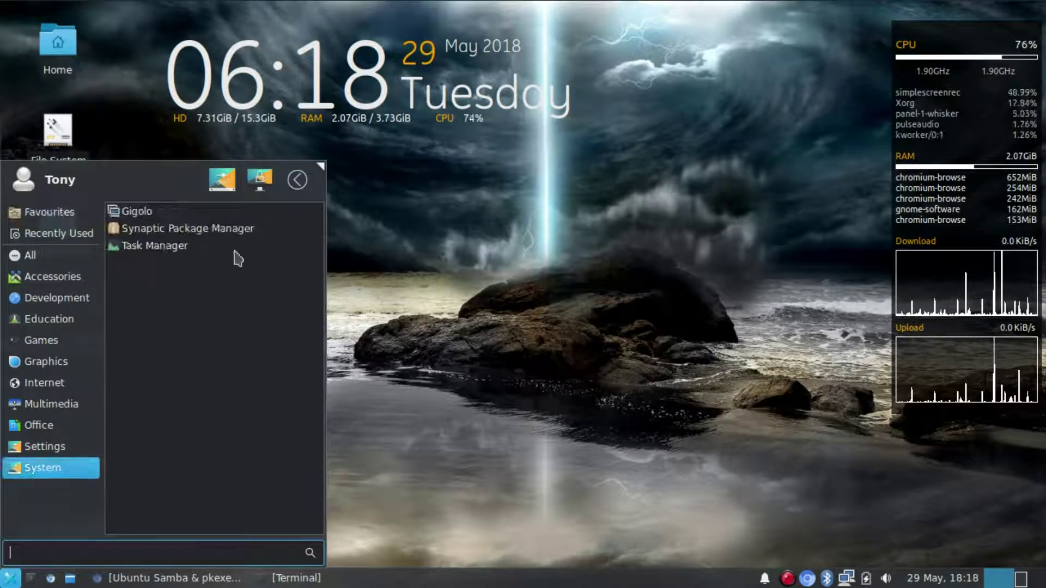
pyautogui.click(234, 230)
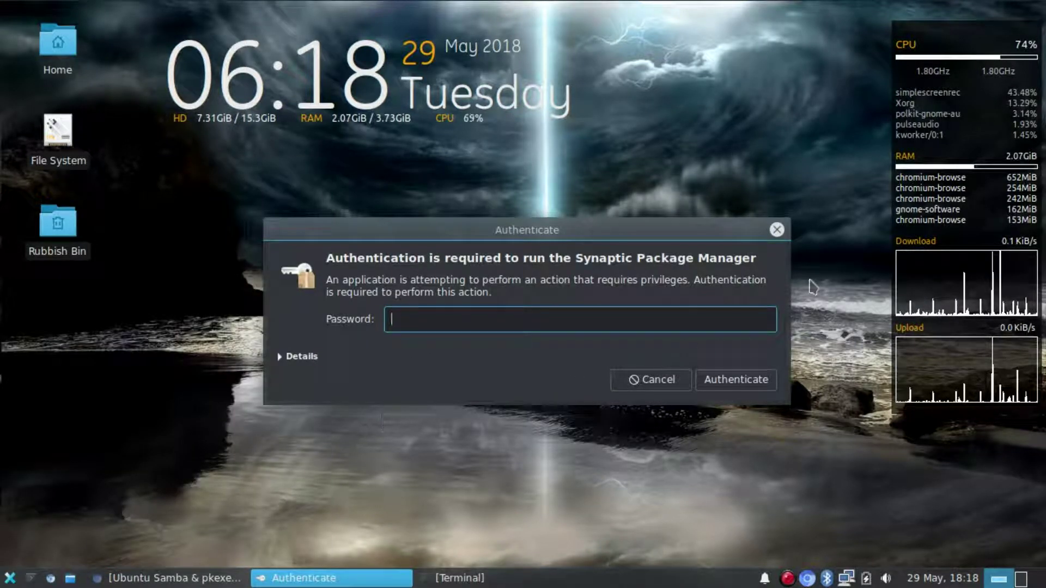
pyautogui.click(779, 231)
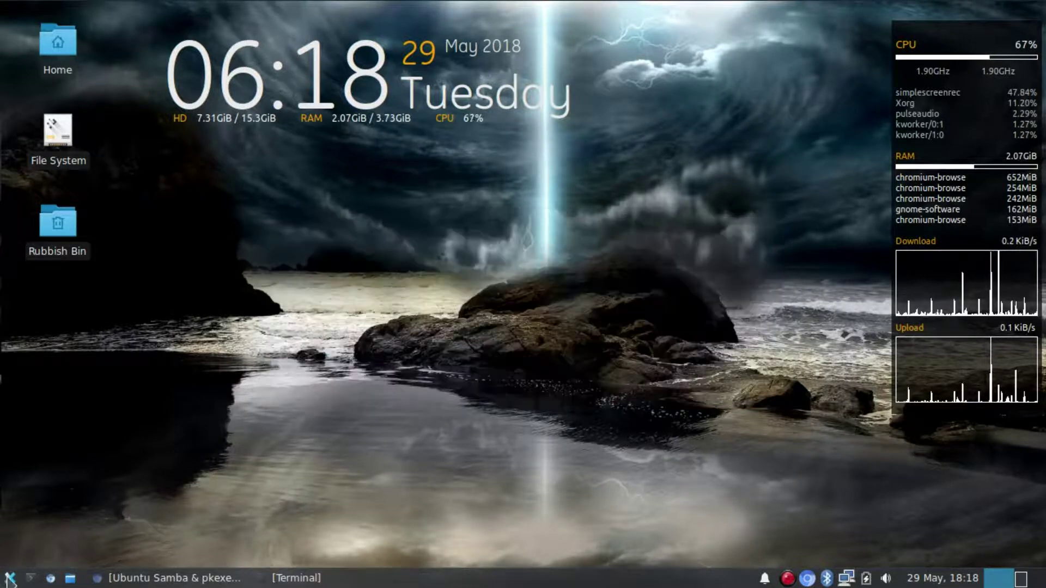
# Copy 'cd /usr/bin' from the Ubuntu Samba & pkexec notes and run it in the terminal
pyautogui.click(339, 582)
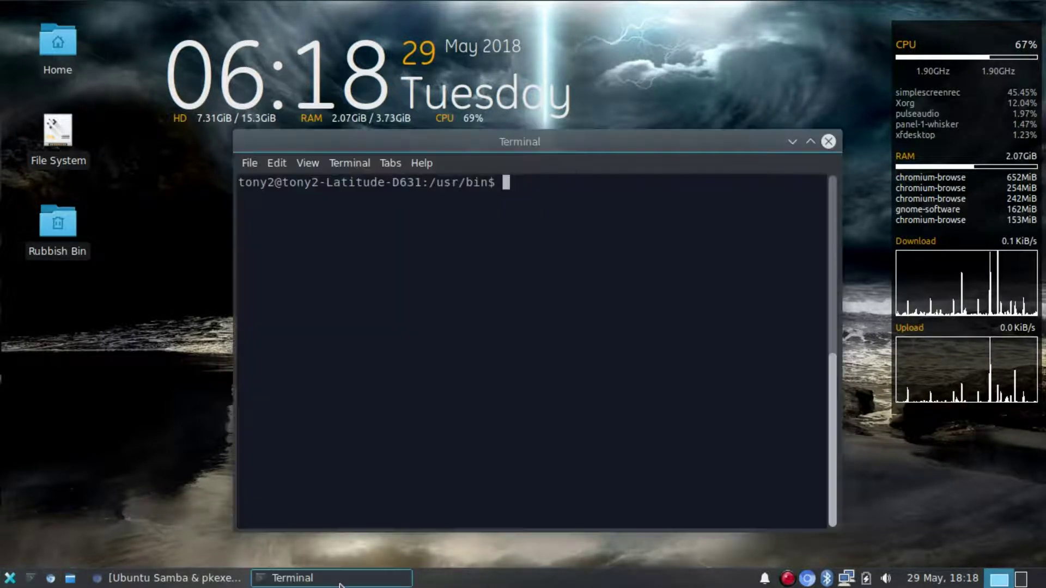
pyautogui.click(153, 582)
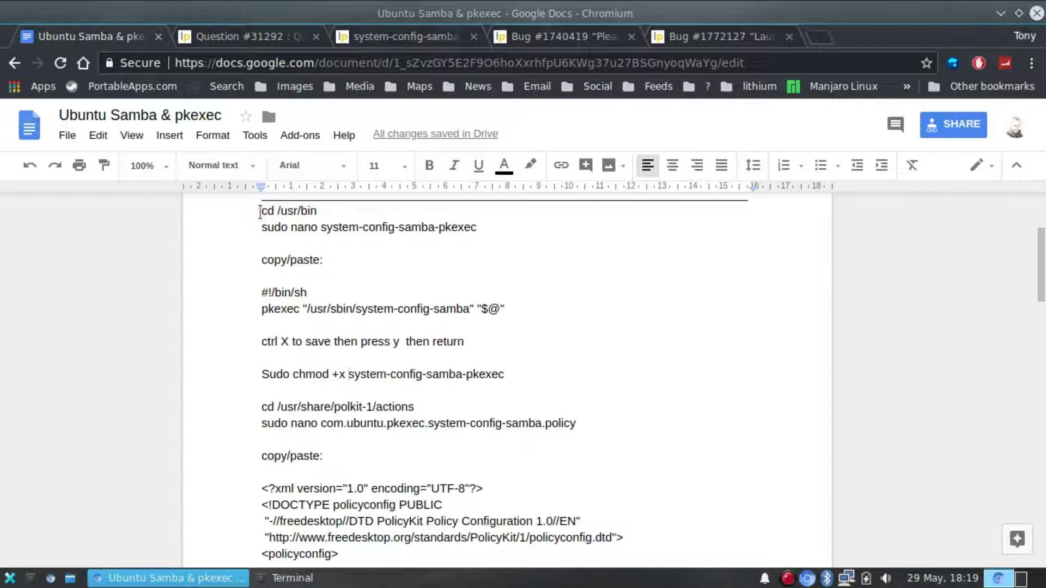
pyautogui.moveTo(260, 211); pyautogui.dragTo(323, 214)
pyautogui.rightClick(299, 213)
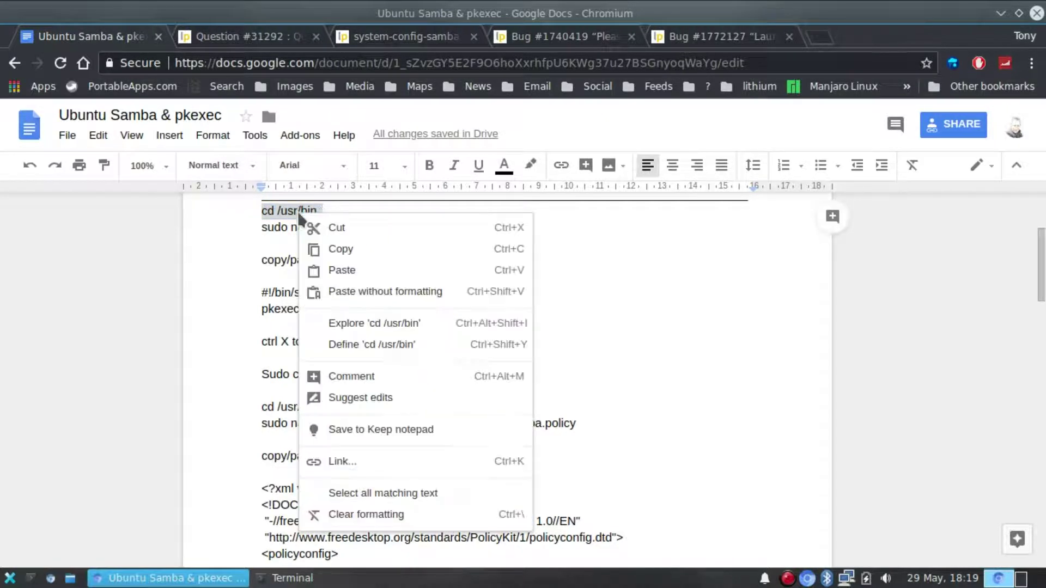
pyautogui.click(332, 251)
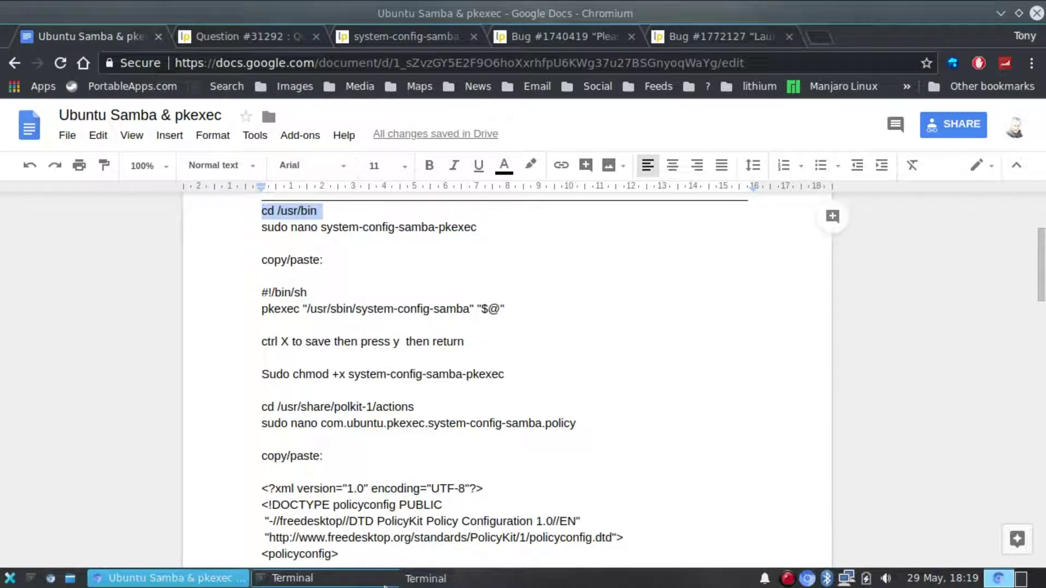
pyautogui.click(405, 577)
pyautogui.rightClick(476, 273)
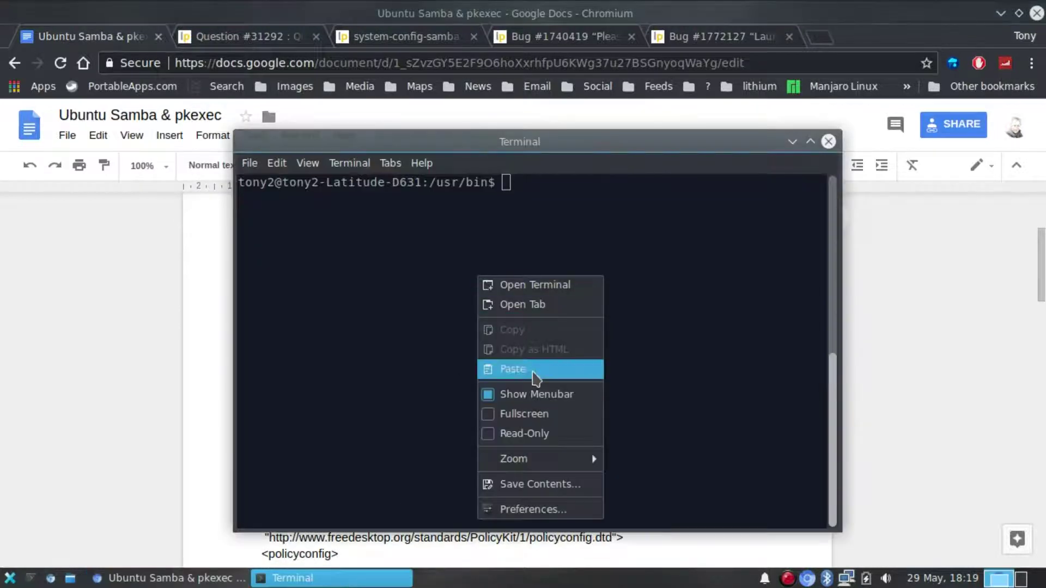
pyautogui.click(537, 371)
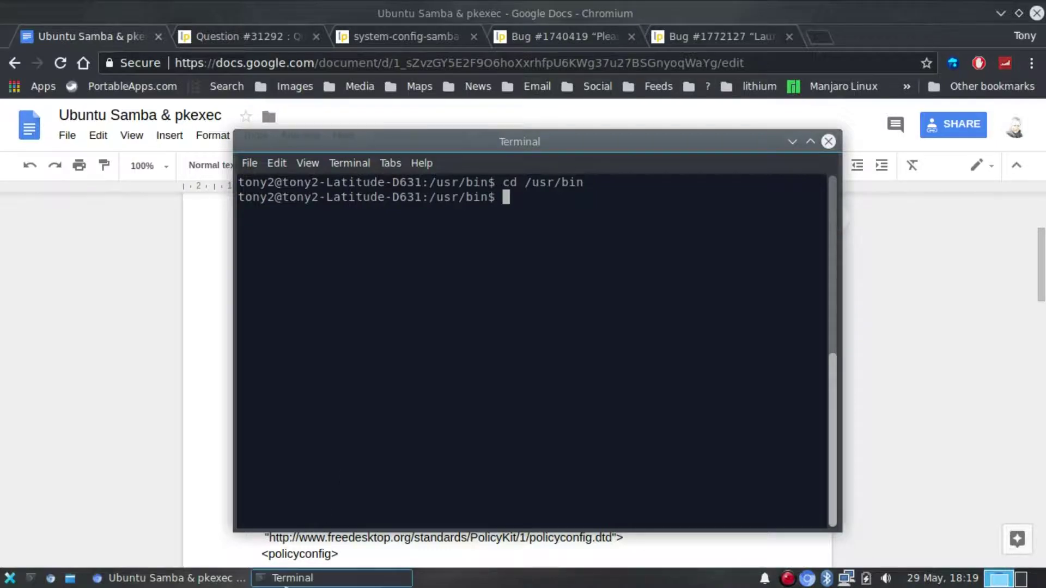
pyautogui.click(302, 579)
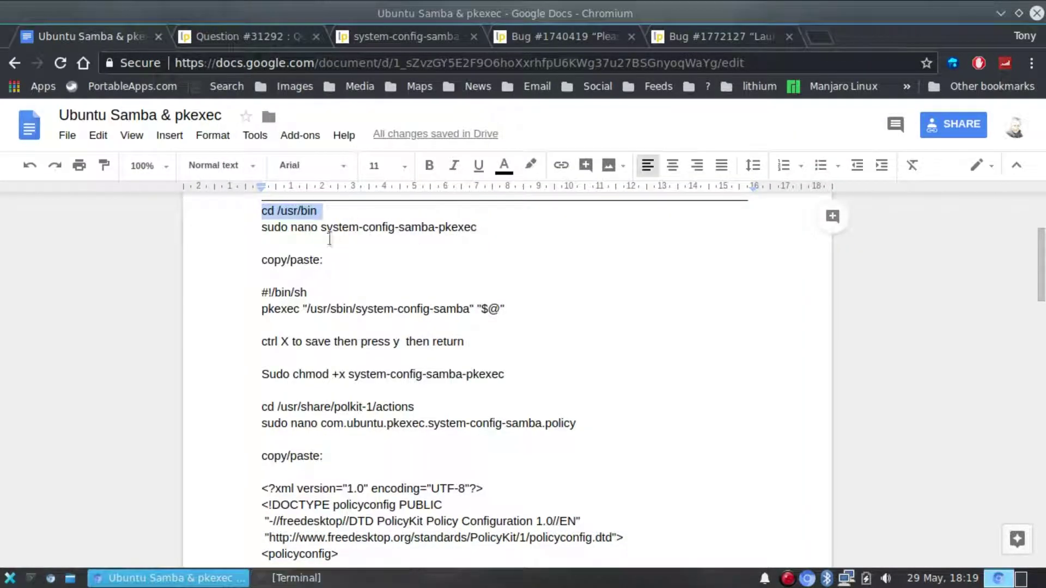
# Run the copied 'sudo nano system-config-samba-pkexec' command and enter the sudo password
pyautogui.moveTo(262, 228); pyautogui.dragTo(474, 229)
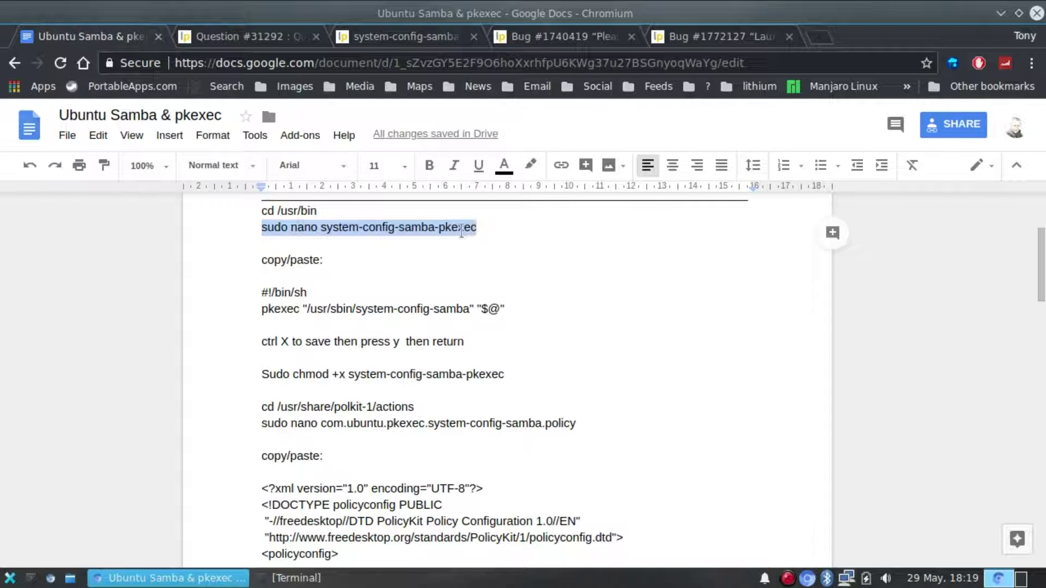
pyautogui.rightClick(451, 233)
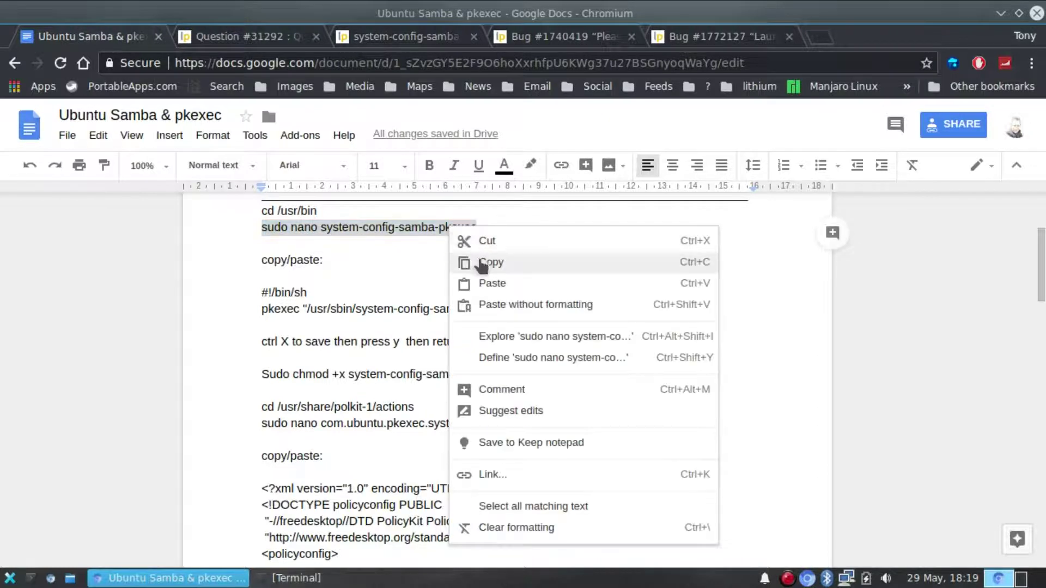
pyautogui.click(479, 262)
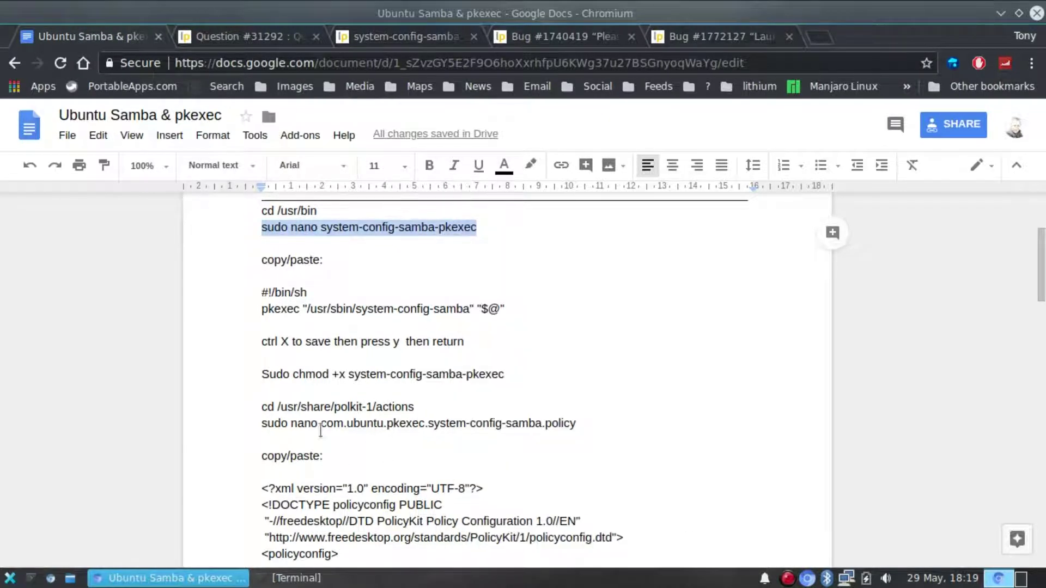
pyautogui.click(296, 579)
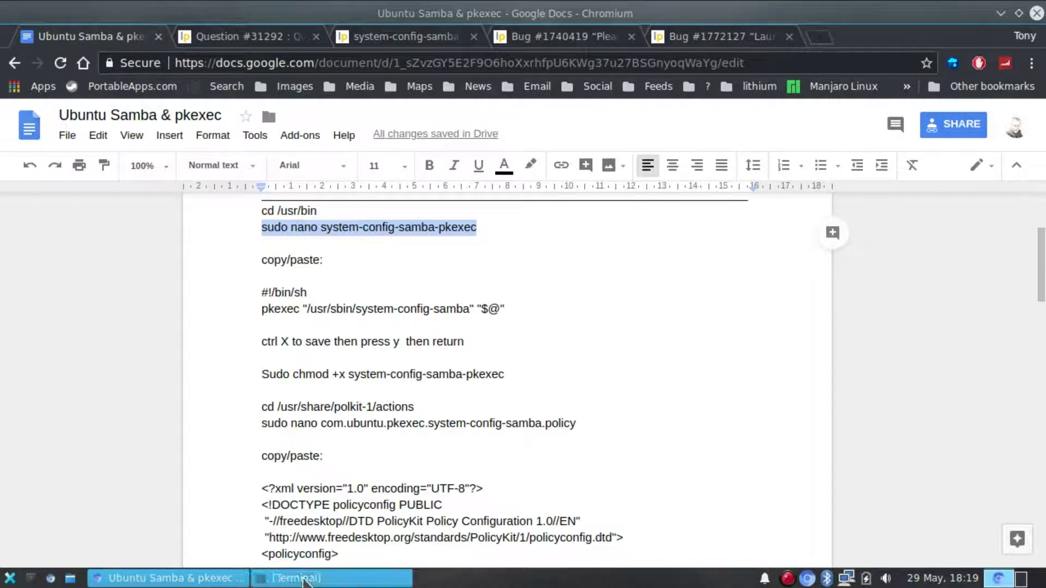
pyautogui.rightClick(369, 274)
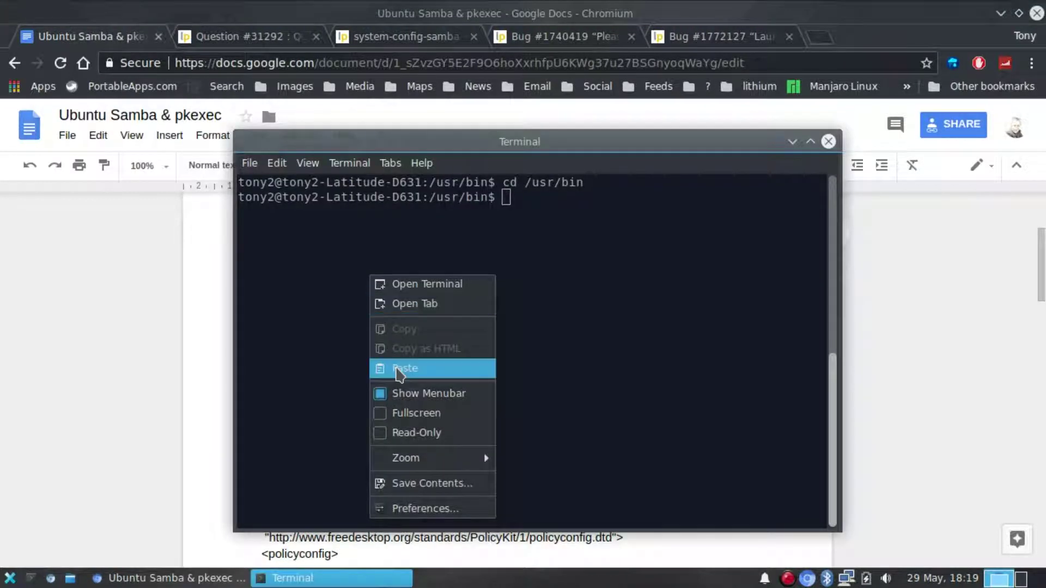
pyautogui.click(394, 358)
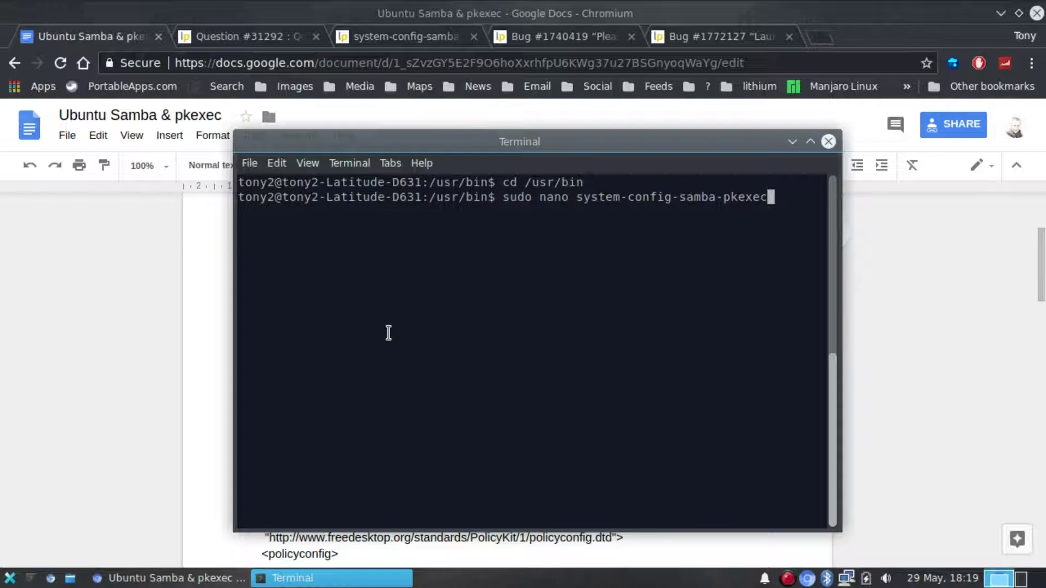
pyautogui.press('Return')
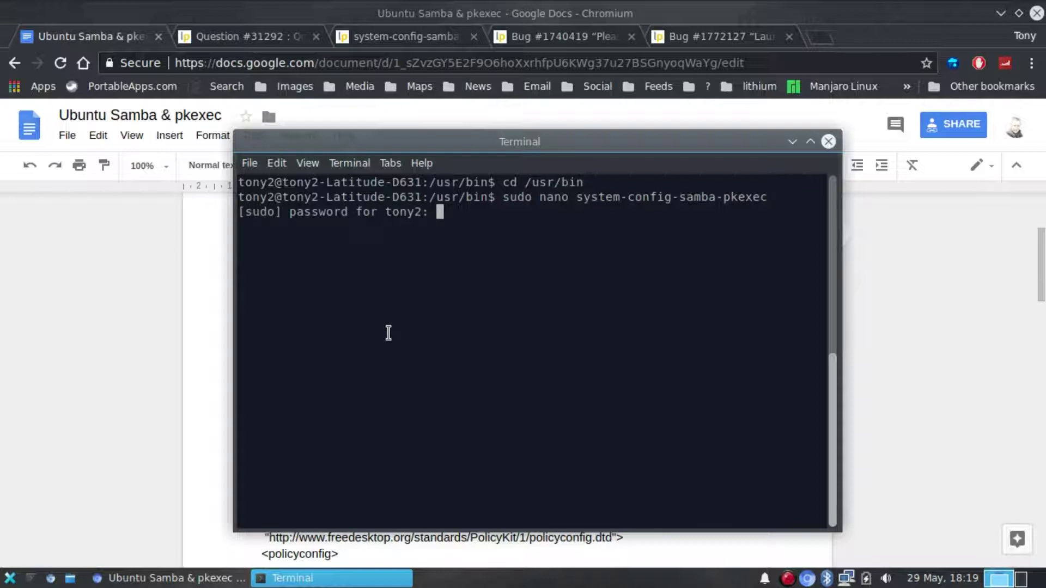
pyautogui.press('Return')
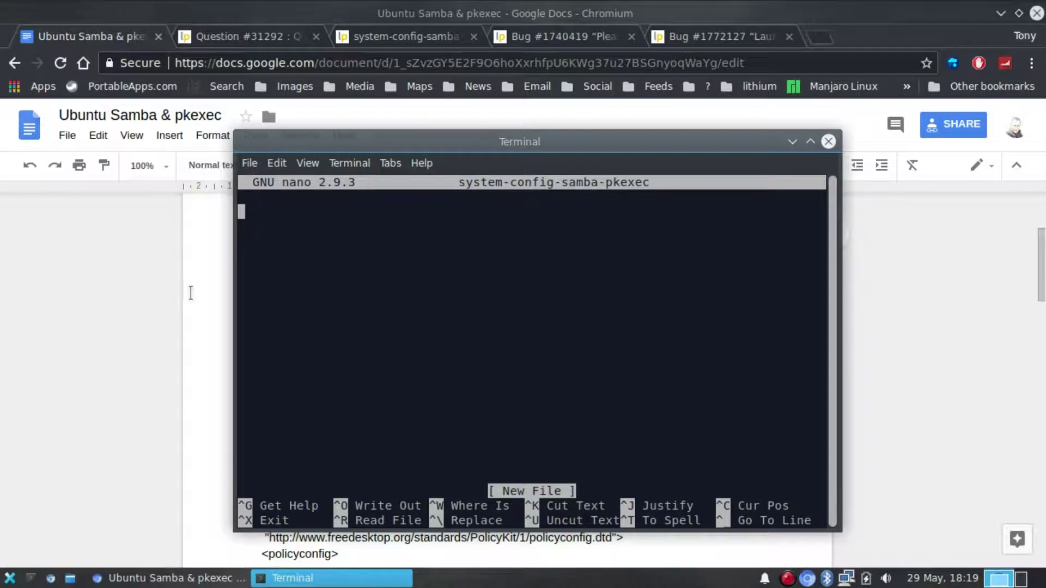
# Copy the two wrapper lines (#!/bin/sh and the pkexec system-config-samba call) into the nano file
pyautogui.click(149, 349)
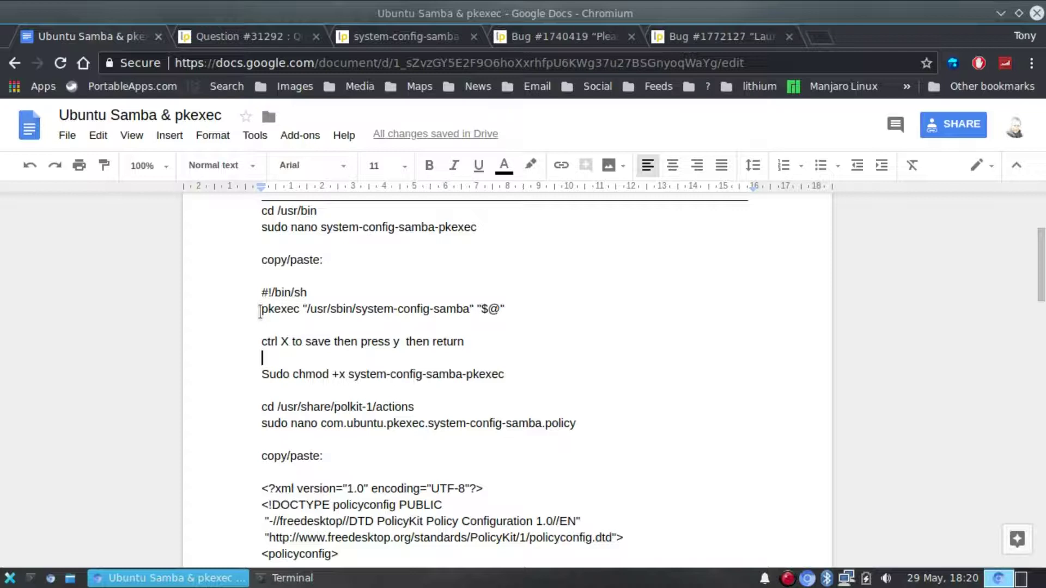
pyautogui.moveTo(260, 312); pyautogui.dragTo(512, 313)
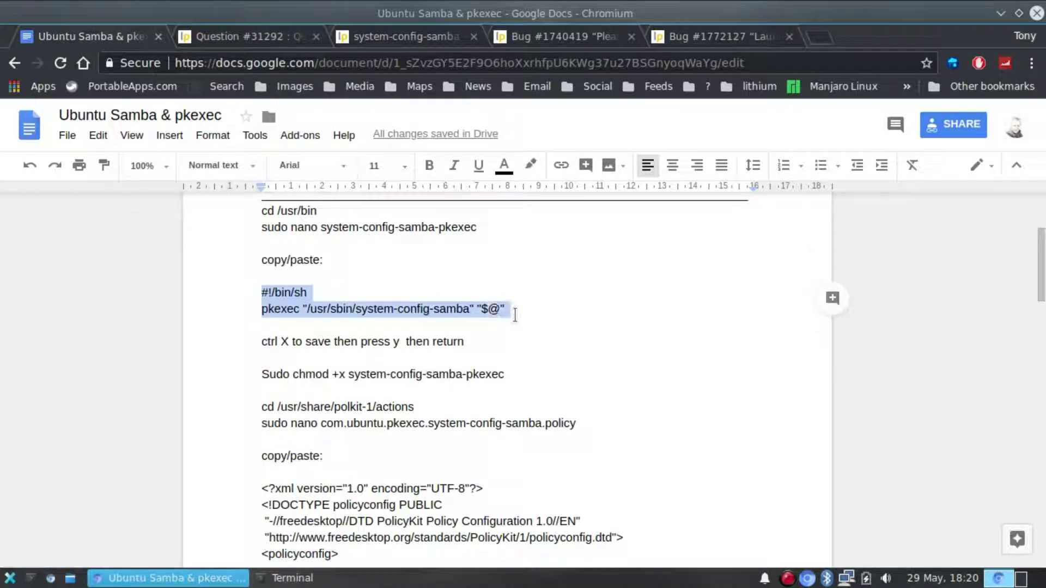
pyautogui.rightClick(414, 311)
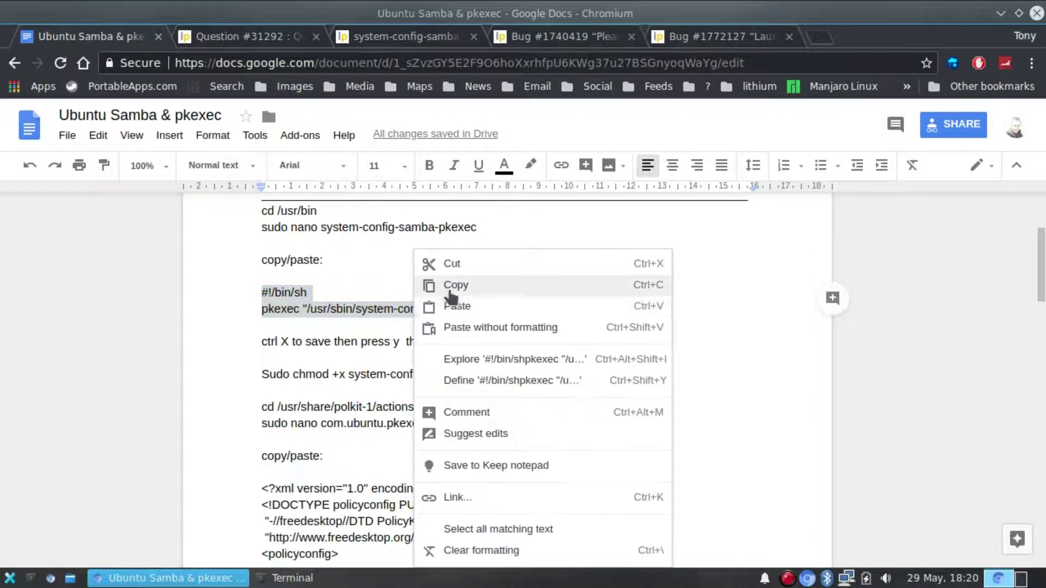
pyautogui.click(456, 288)
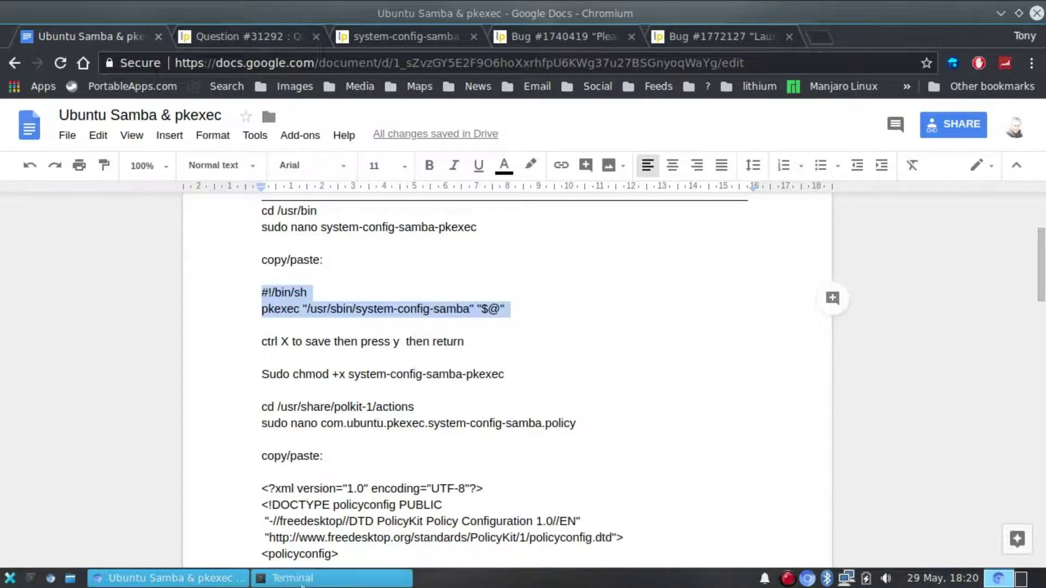
pyautogui.click(307, 578)
pyautogui.rightClick(333, 284)
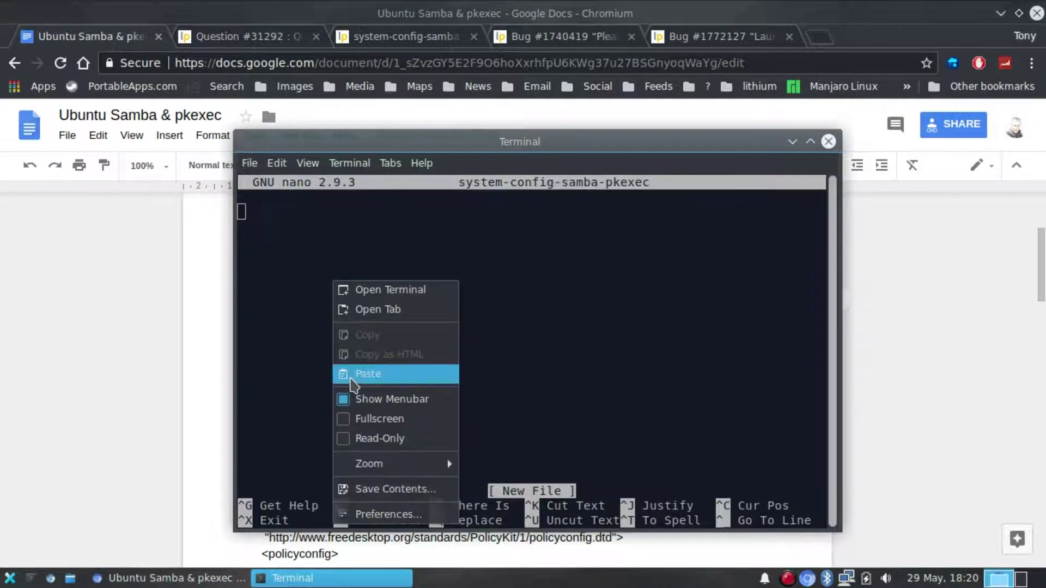
pyautogui.click(361, 373)
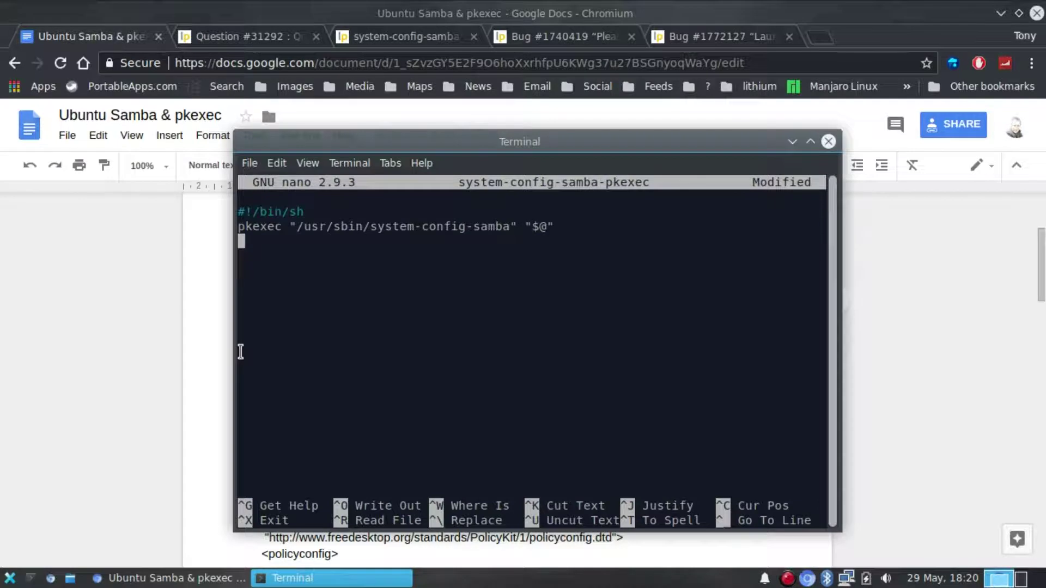
# Save the file as system-config-samba-pkexec and exit nano
pyautogui.hotkey('ctrl', 'x')
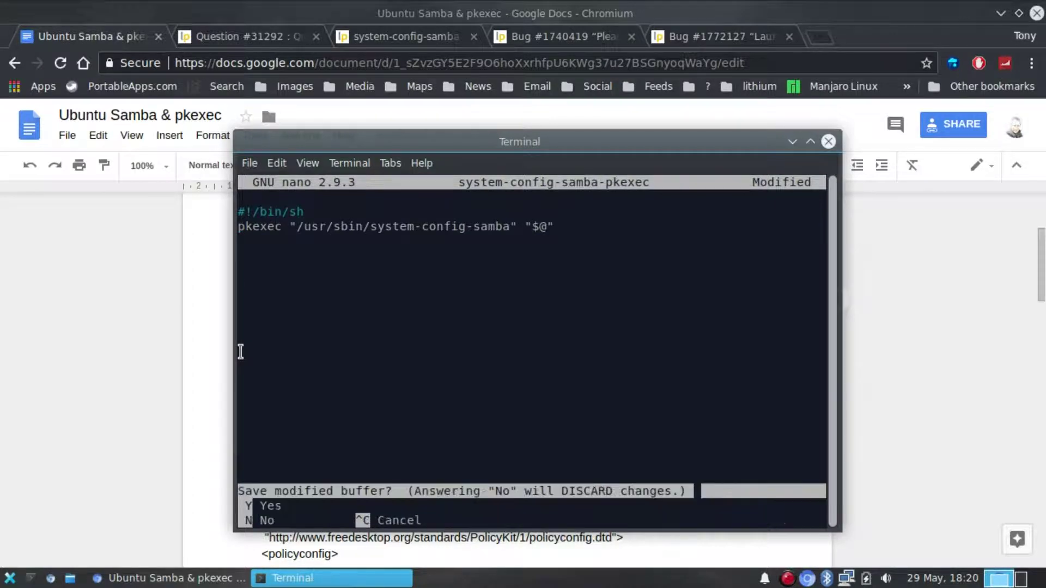
pyautogui.press('y')
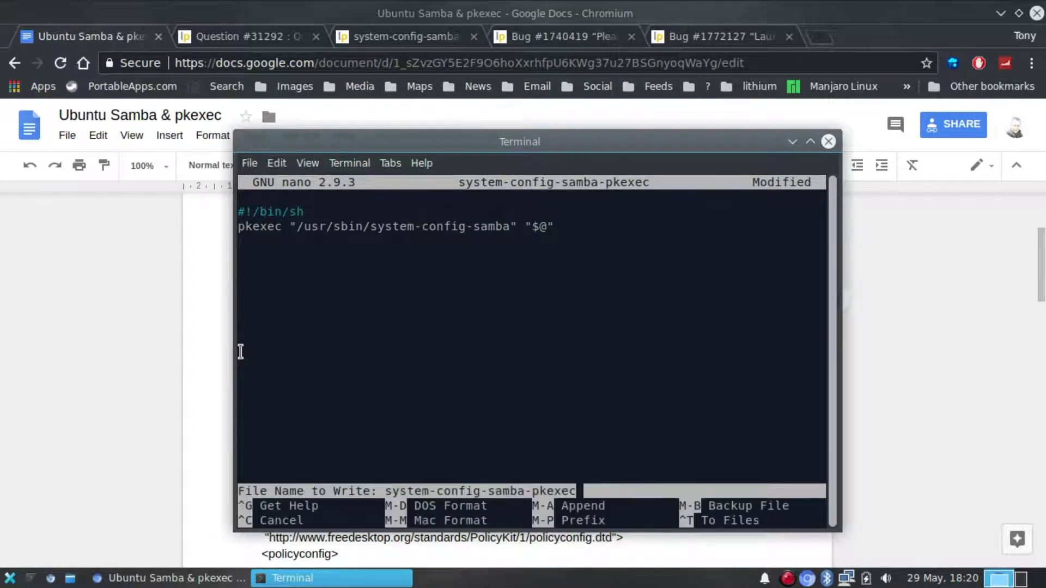
pyautogui.press('Return')
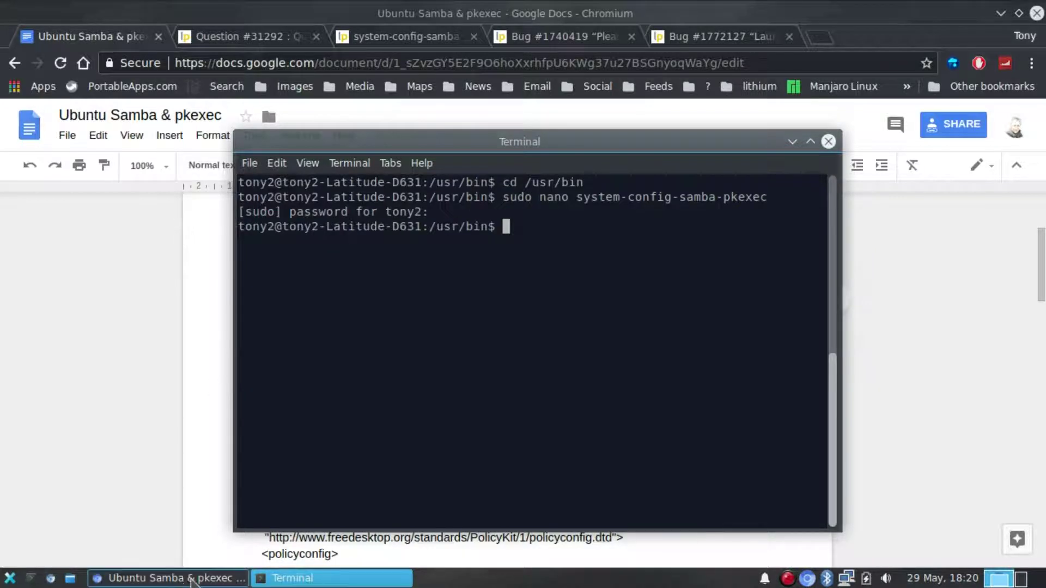
# Run the copied 'sudo chmod +x' line to make system-config-samba-pkexec executable
pyautogui.click(177, 579)
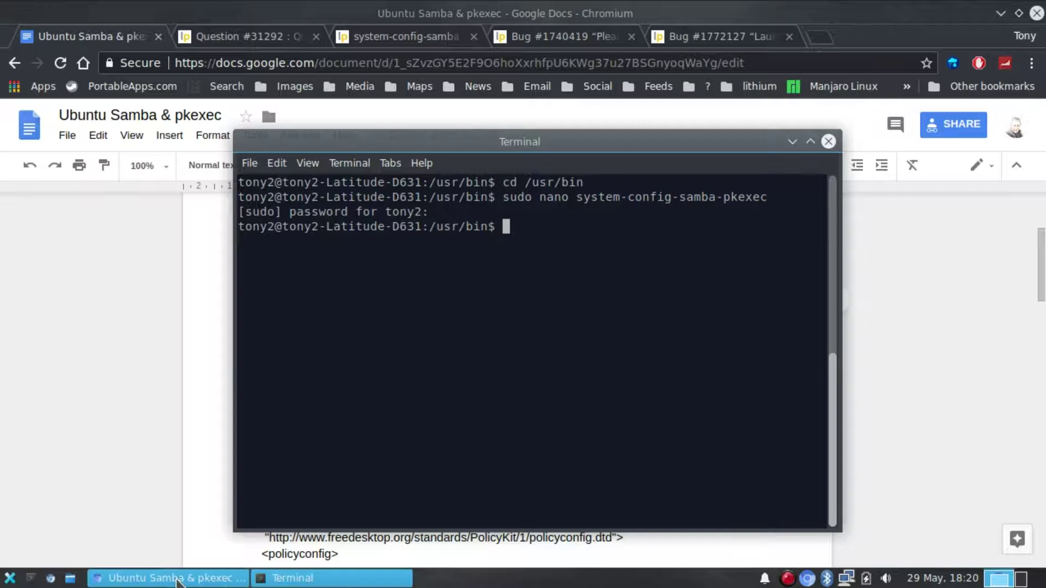
pyautogui.moveTo(262, 375); pyautogui.dragTo(501, 383)
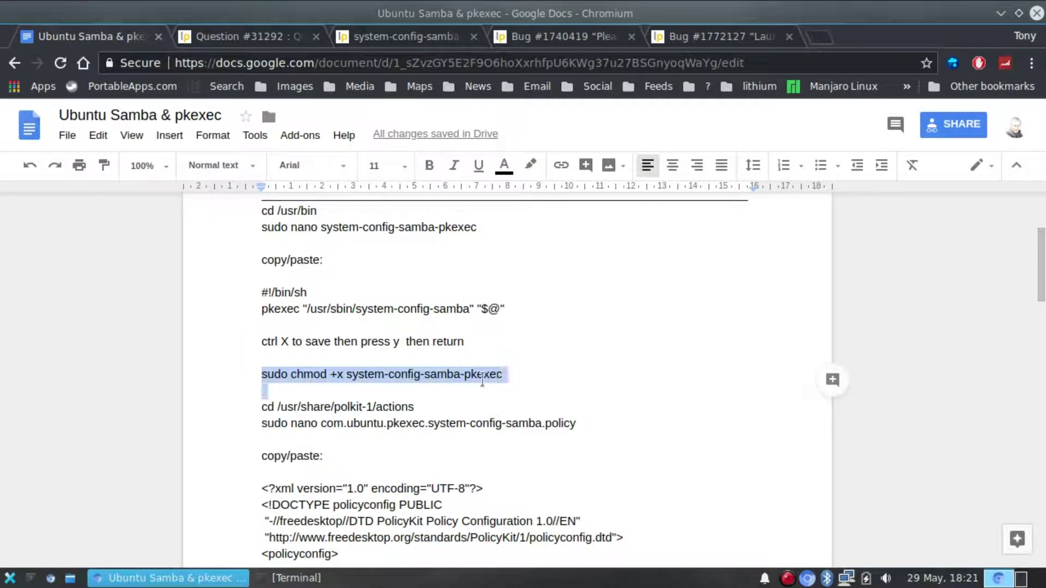
pyautogui.rightClick(483, 381)
pyautogui.click(521, 288)
pyautogui.click(295, 578)
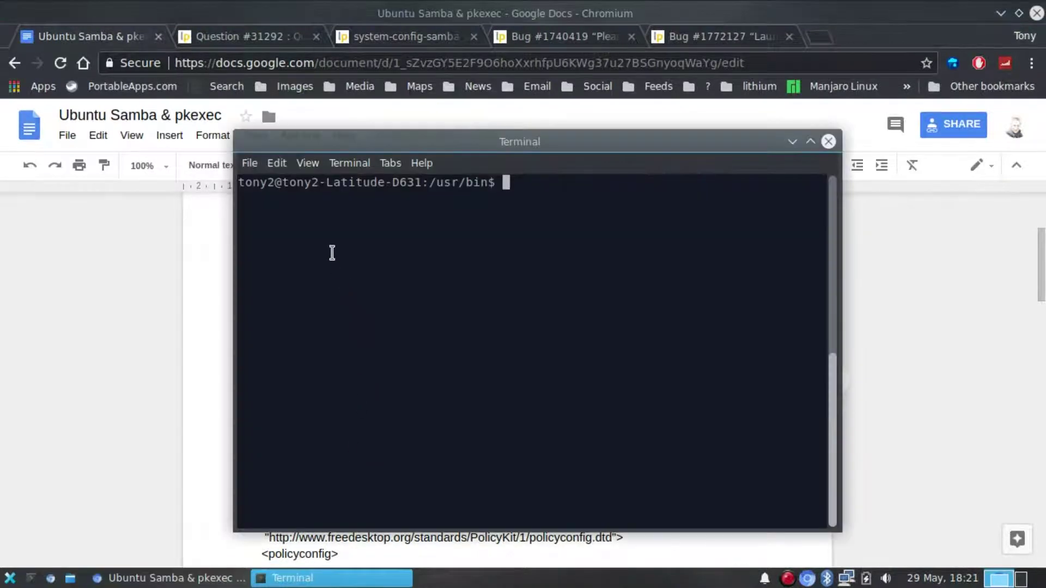
pyautogui.rightClick(332, 251)
pyautogui.click(408, 338)
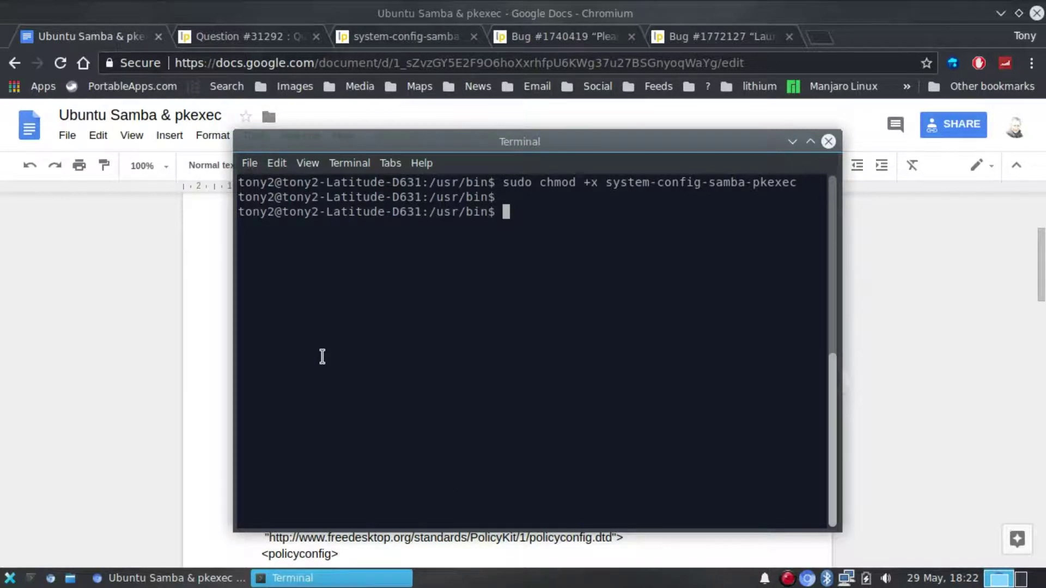
# Copy the 'cd /usr/share/polkit-1/actions' line from the notes and run it in the terminal
pyautogui.click(234, 409)
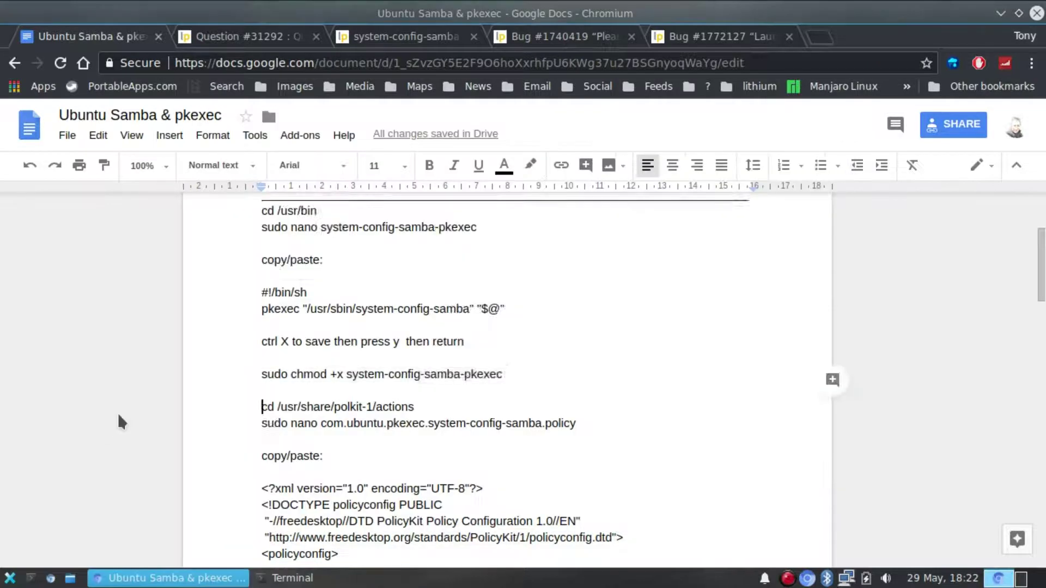
pyautogui.scroll(-2, 228, 288)
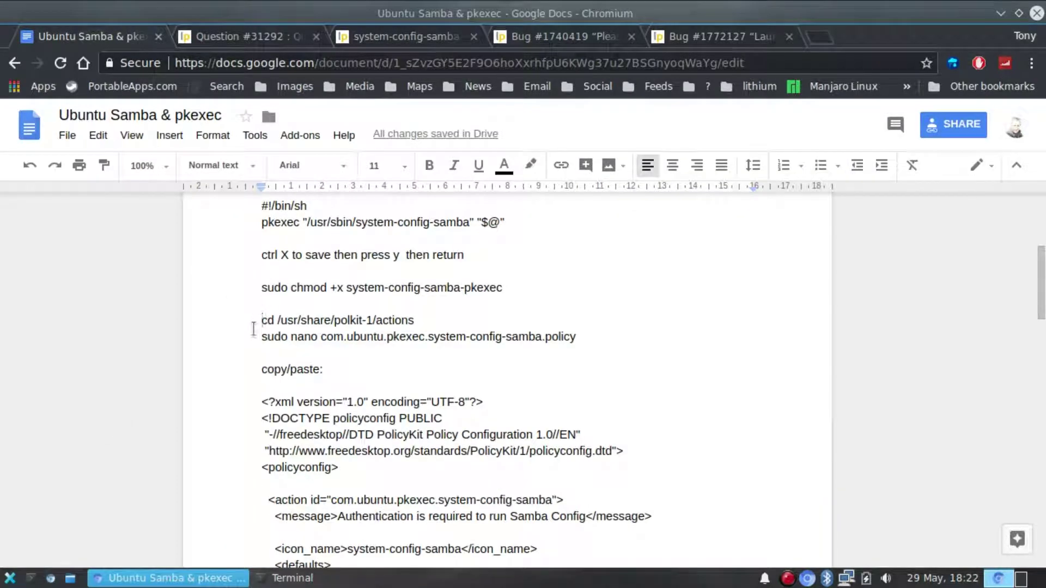
pyautogui.moveTo(259, 321); pyautogui.dragTo(419, 319)
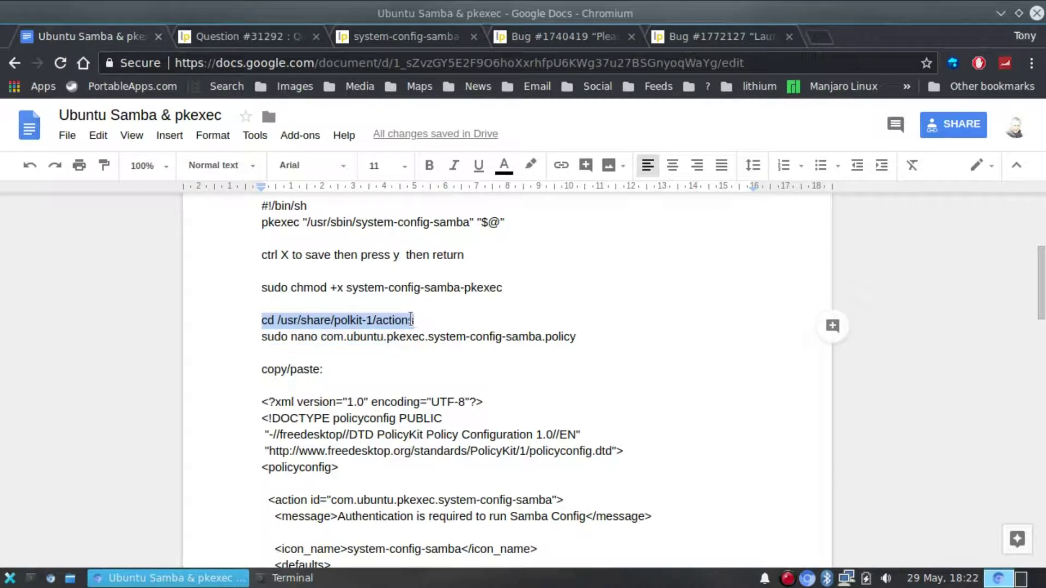
pyautogui.rightClick(397, 322)
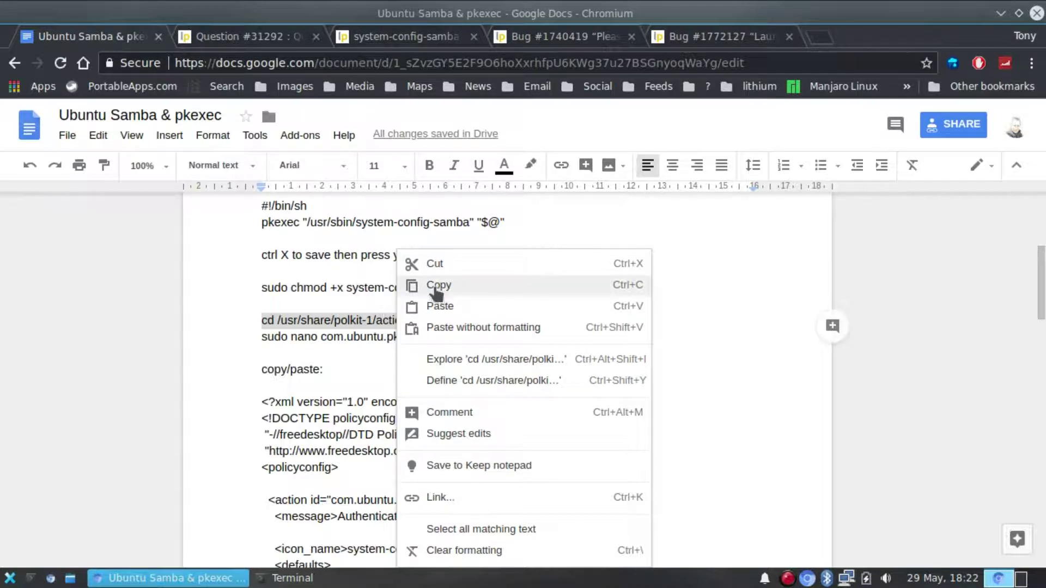
pyautogui.click(436, 284)
pyautogui.click(316, 578)
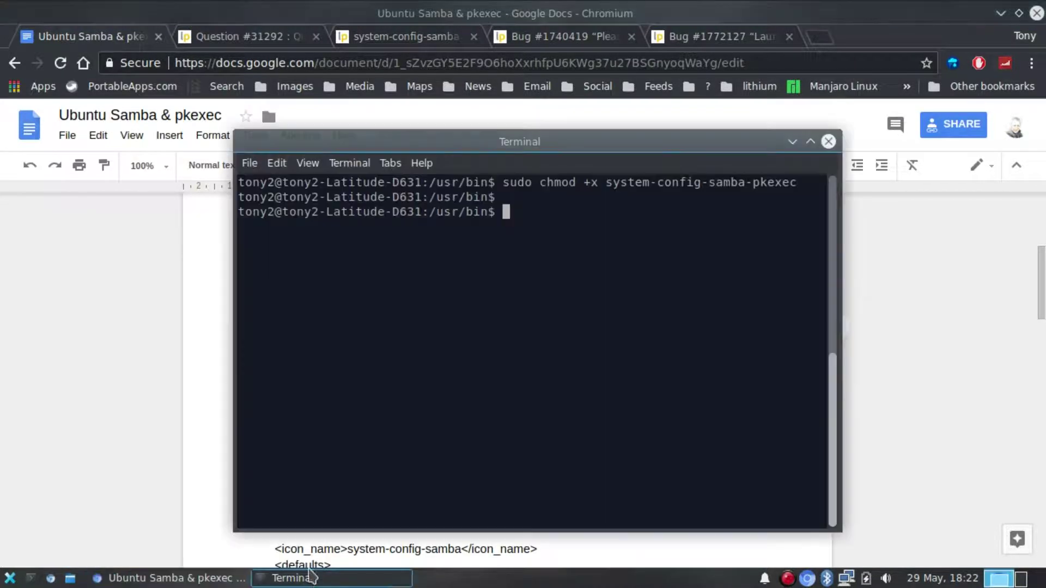
pyautogui.rightClick(319, 257)
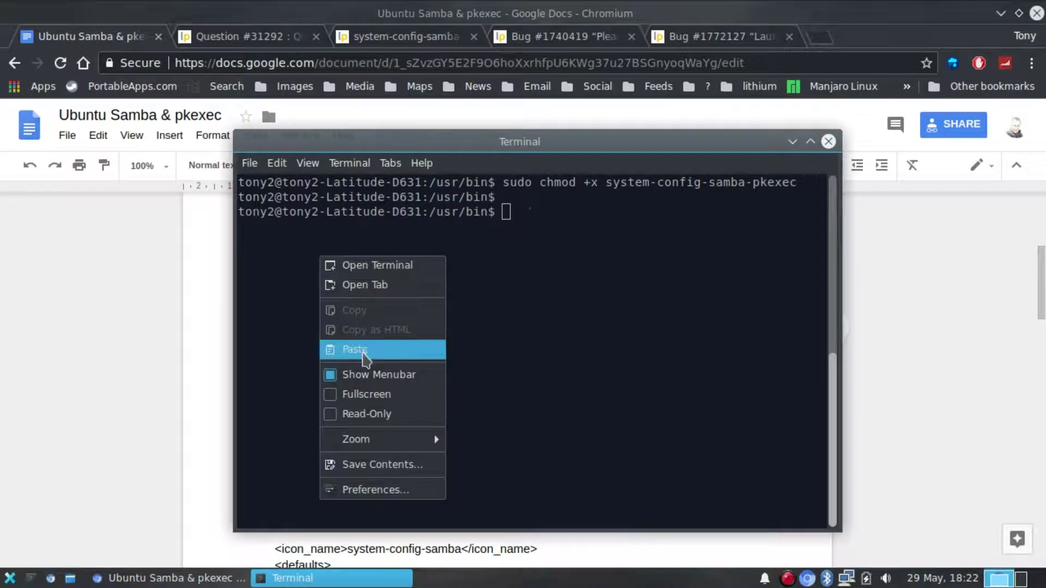
pyautogui.click(362, 351)
pyautogui.press('Return')
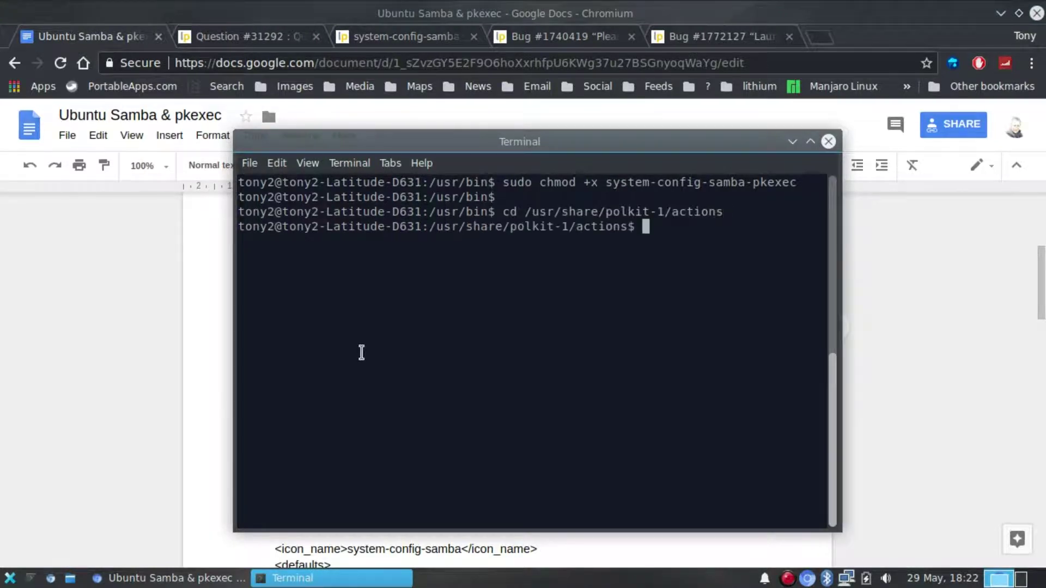
# Copy the 'sudo nano com.ubuntu.pkexec.system-config-samba.policy' command from the notes for the terminal
pyautogui.click(225, 577)
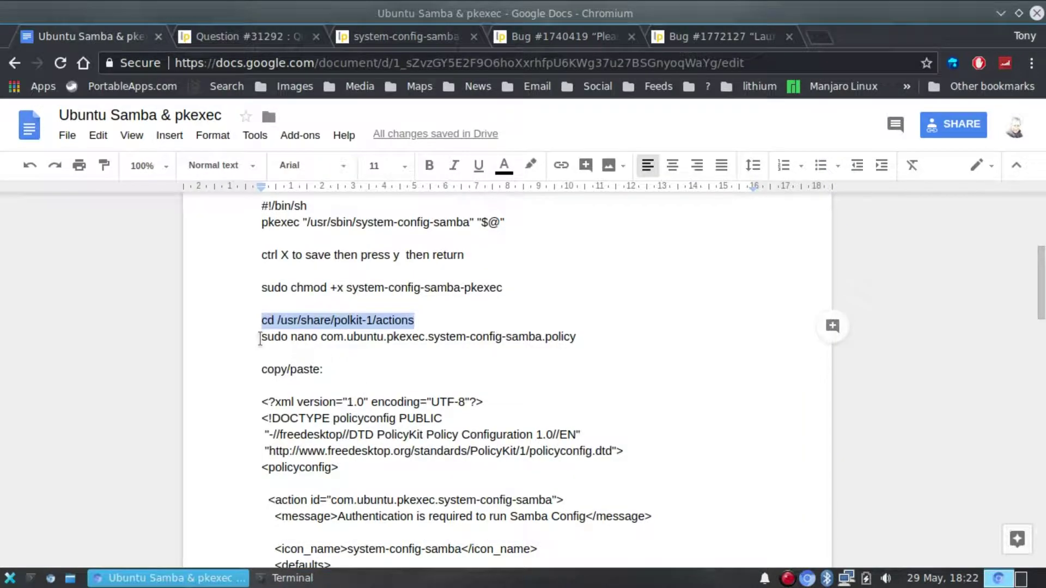
pyautogui.moveTo(260, 338); pyautogui.dragTo(581, 348)
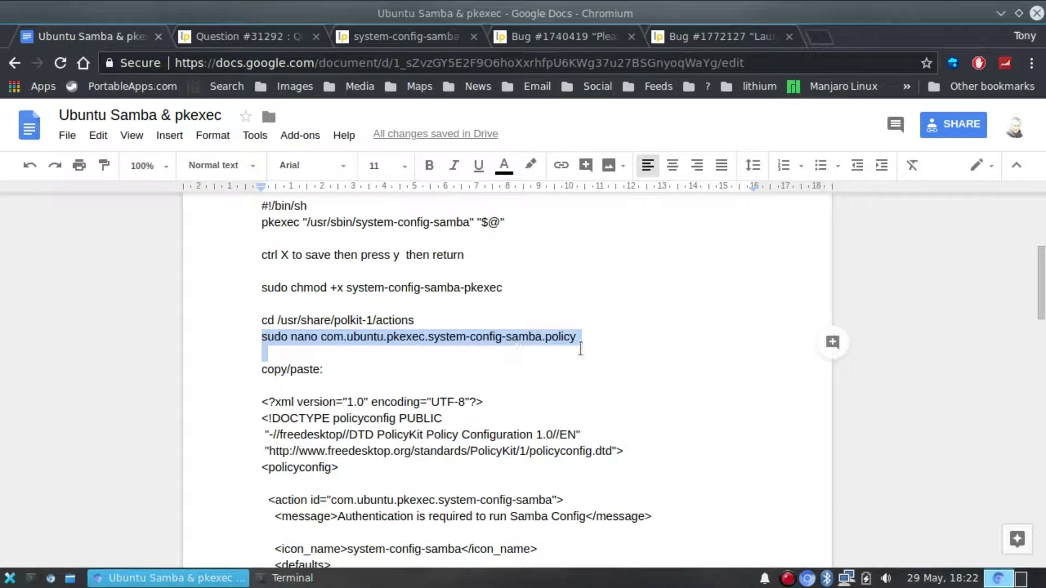
pyautogui.rightClick(550, 338)
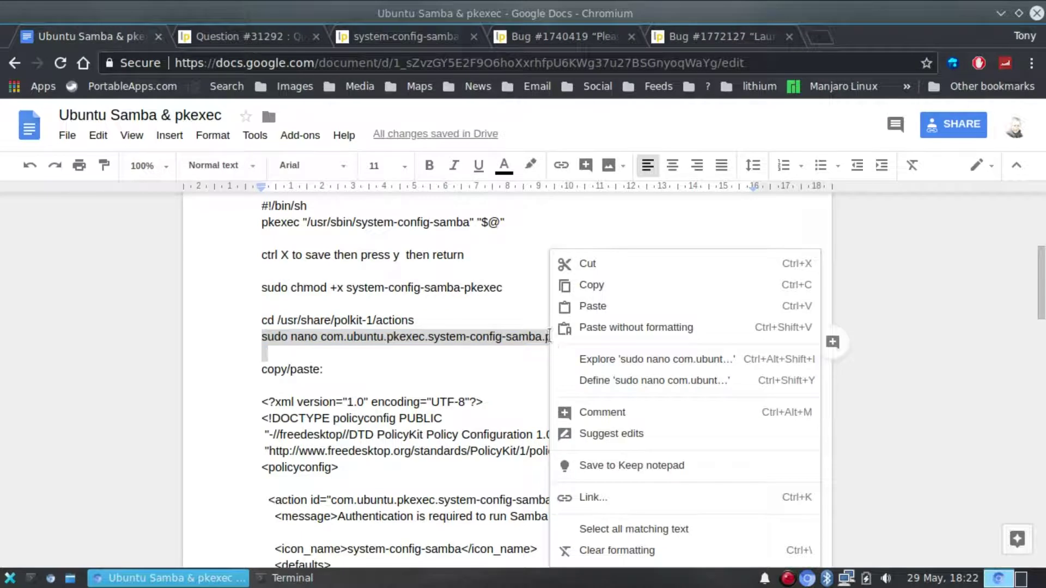
pyautogui.click(580, 289)
pyautogui.click(316, 577)
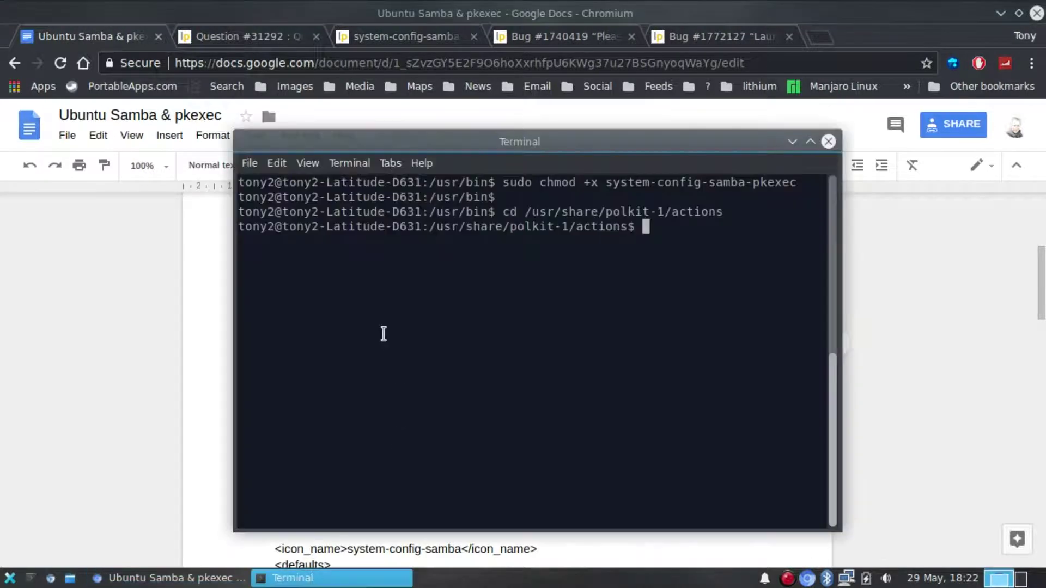
pyautogui.rightClick(382, 333)
# Run the pasted command to open the new policy file in nano, then scroll the notes to the XML
pyautogui.click(436, 180)
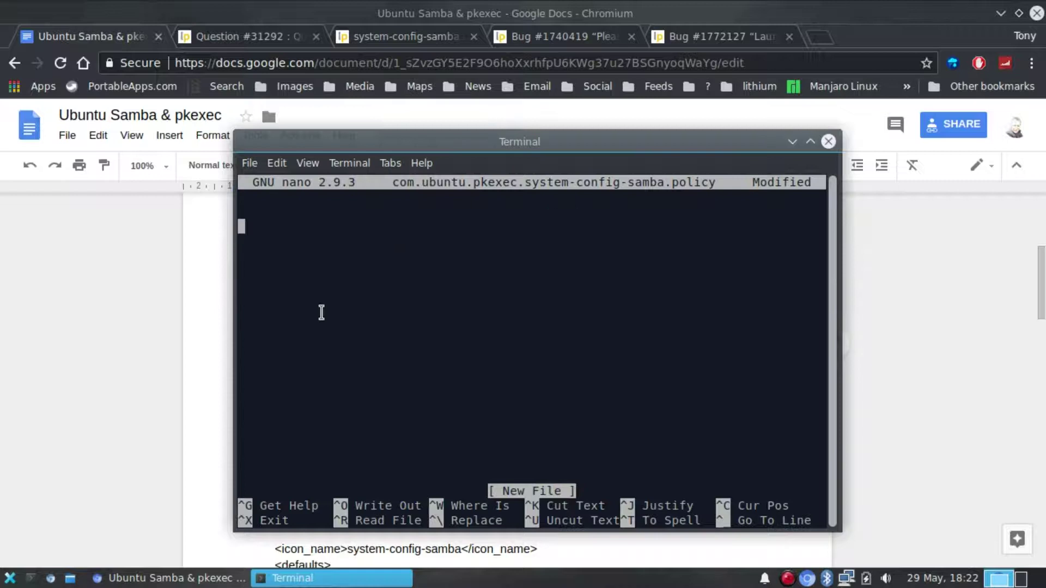
pyautogui.click(164, 578)
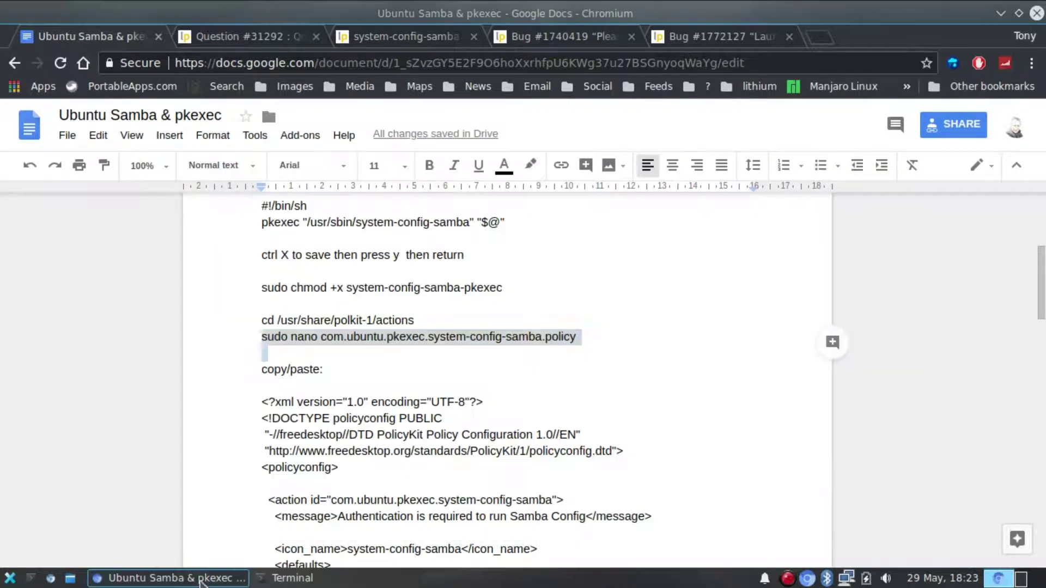
pyautogui.scroll(-2, 224, 359)
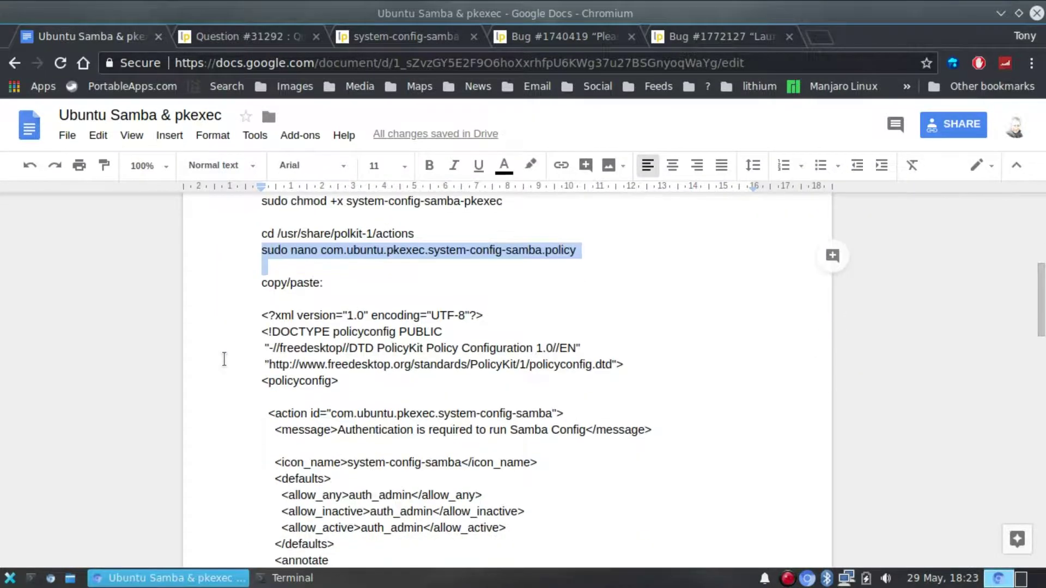
pyautogui.scroll(-2, 234, 326)
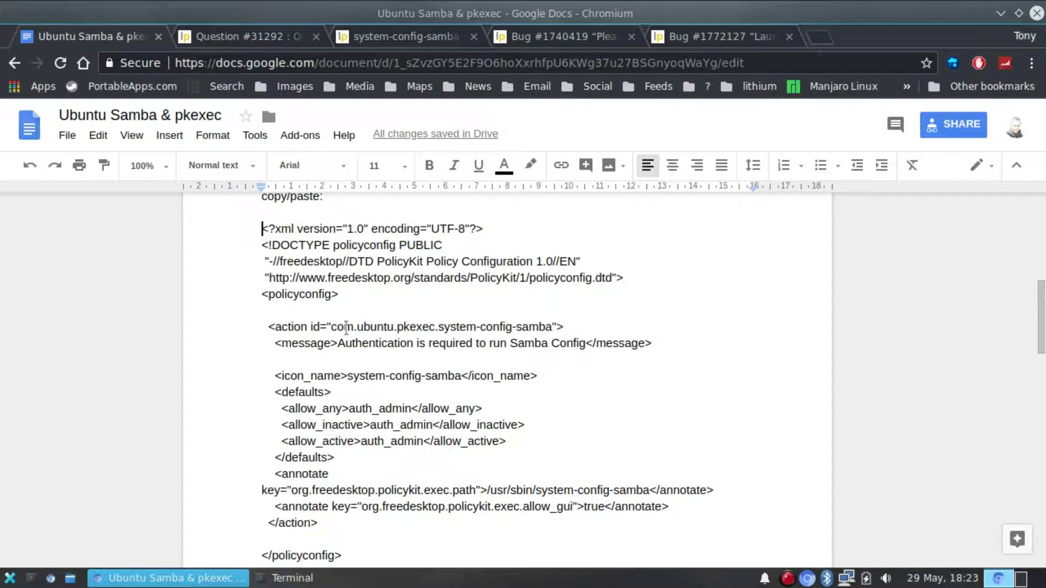
# Copy the whole polkit policy XML block from the notes and paste it into nano
pyautogui.moveTo(346, 328); pyautogui.dragTo(365, 561)
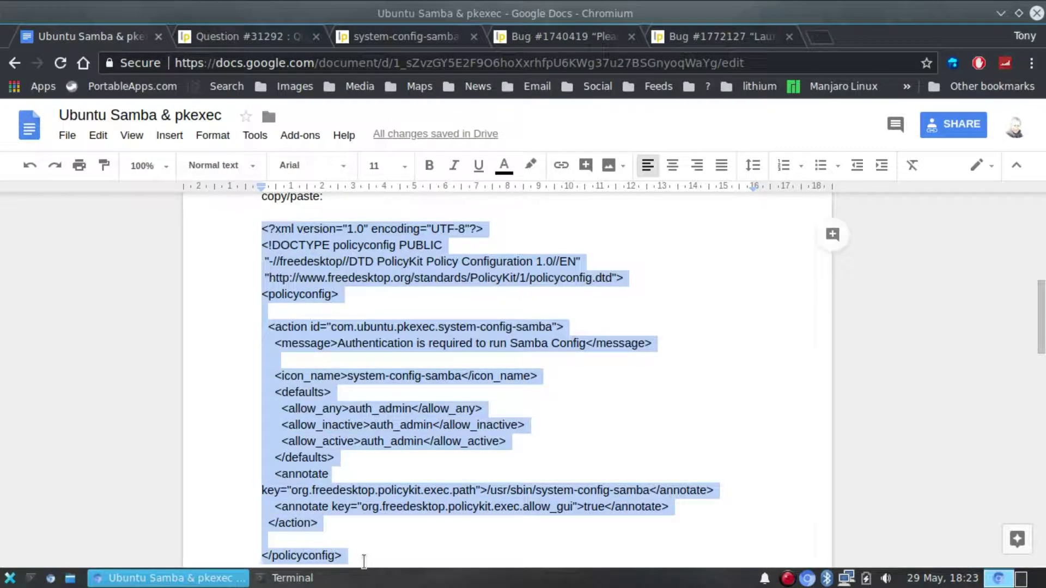
pyautogui.rightClick(309, 558)
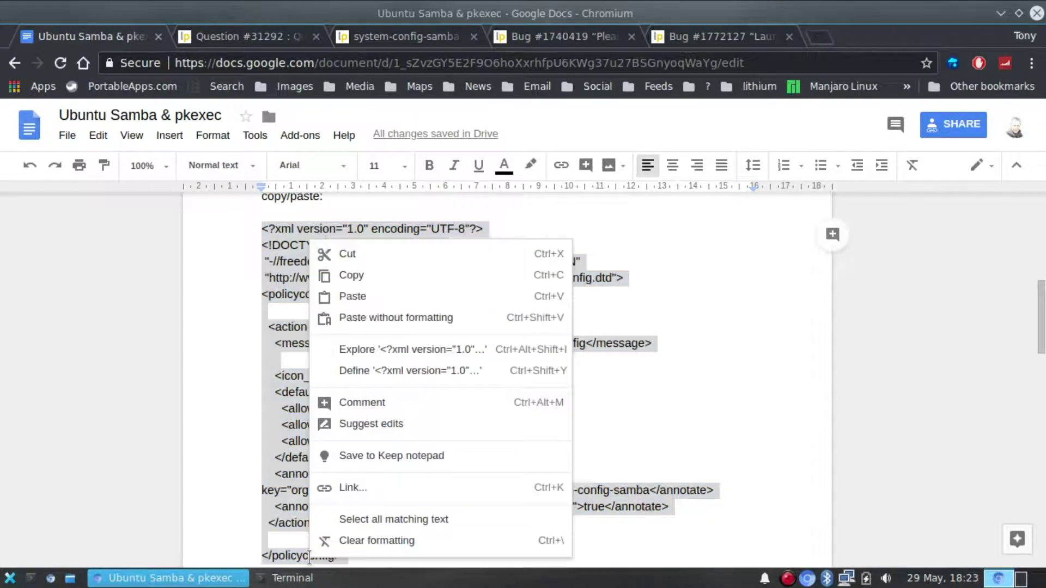
pyautogui.click(351, 275)
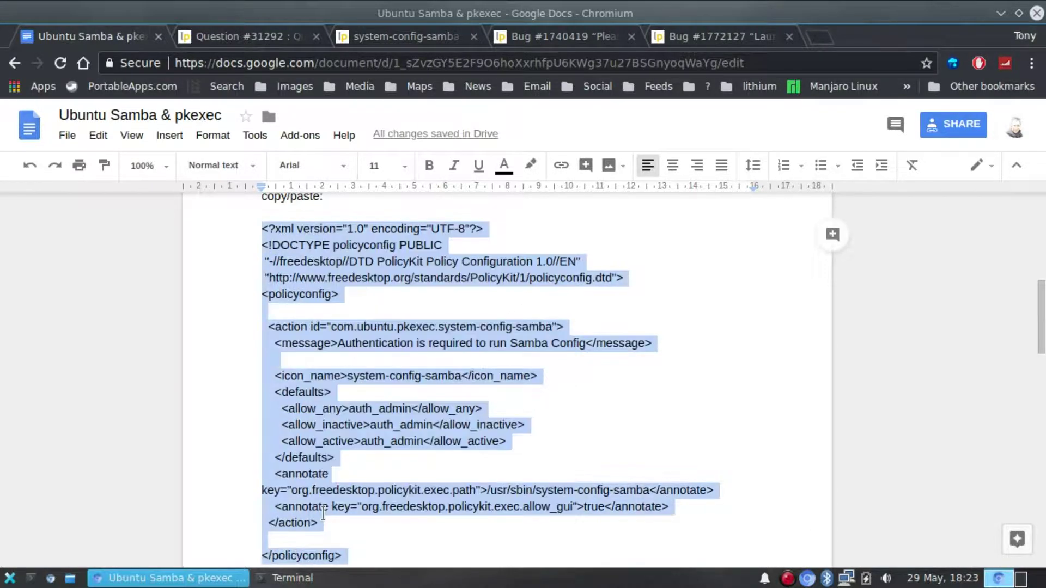
pyautogui.click(309, 578)
pyautogui.rightClick(351, 272)
pyautogui.click(375, 362)
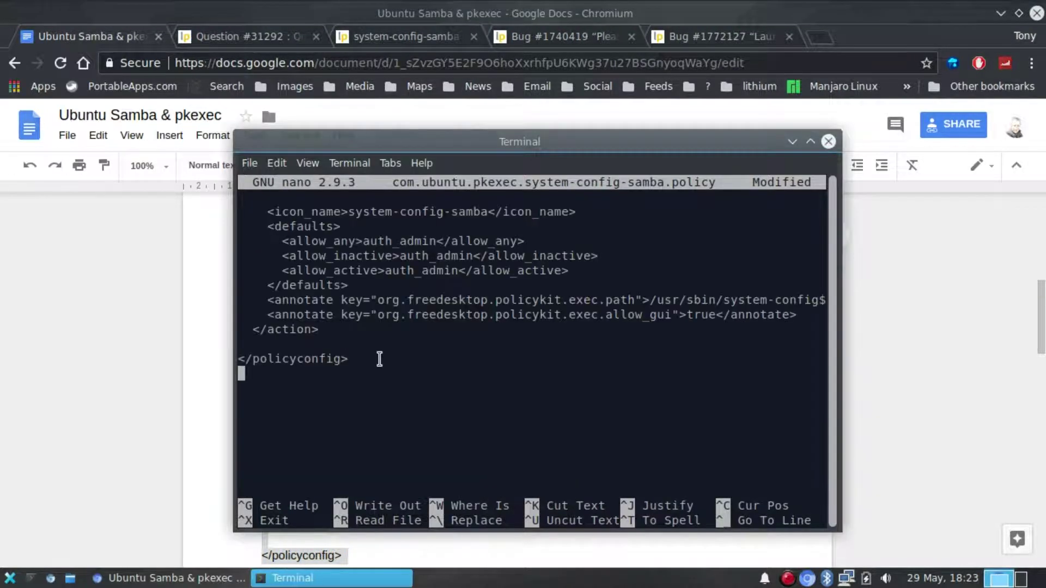
pyautogui.press('Up')
pyautogui.press('Up')
pyautogui.press('Up')
pyautogui.press('Up')
pyautogui.press('Up')
pyautogui.press('Up')
# Review the pasted policy text in nano, checking the header and the Authentication message line
pyautogui.click(361, 578)
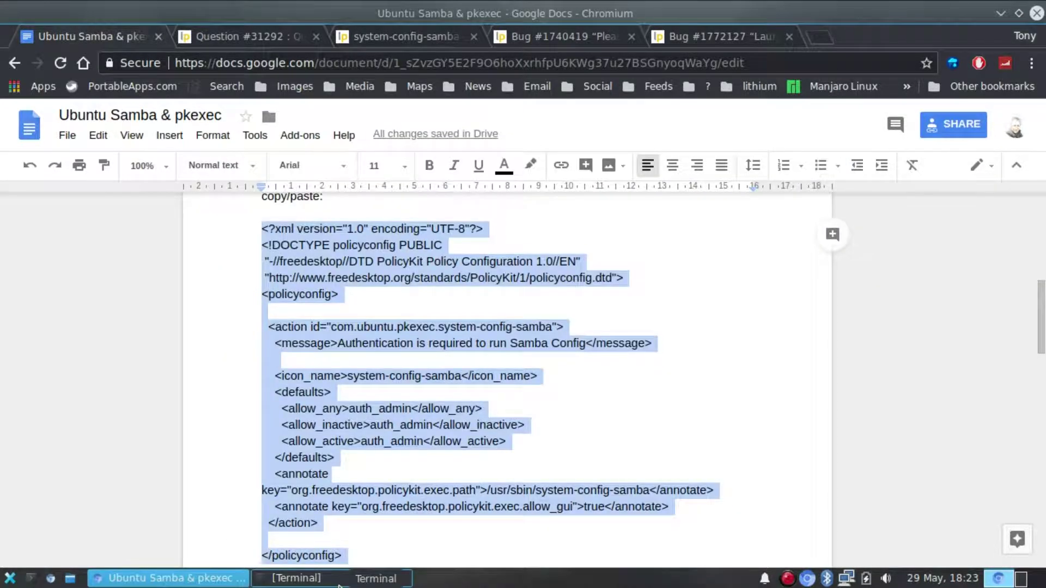
pyautogui.click(339, 582)
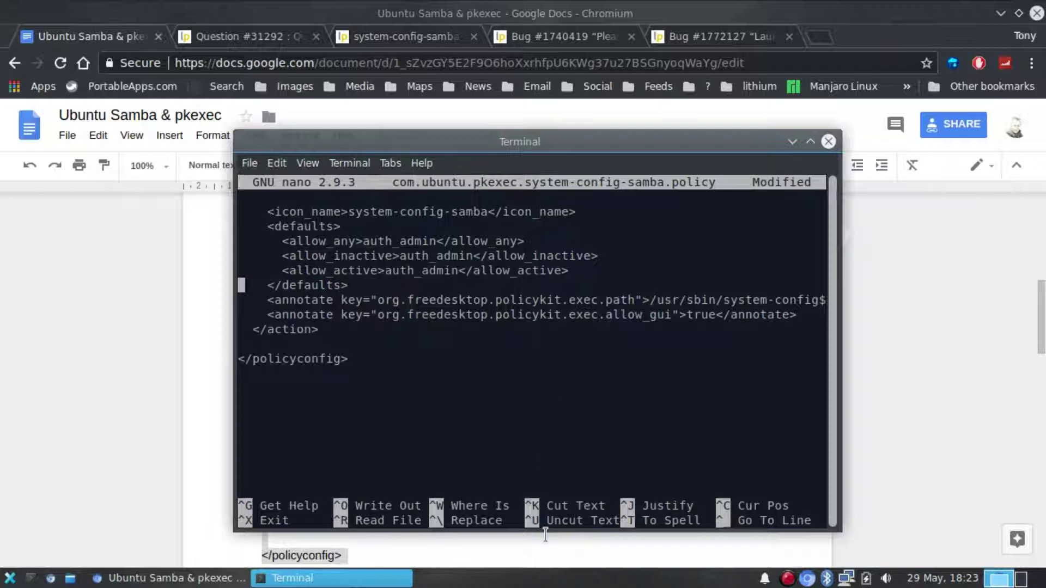
pyautogui.press('Up')
pyautogui.press('Up')
pyautogui.press('Up')
pyautogui.press('Up')
pyautogui.press('Up')
pyautogui.press('Up')
pyautogui.press('Up')
pyautogui.press('Up')
pyautogui.press('Up')
pyautogui.press('Up')
pyautogui.press('Up')
pyautogui.press('Up')
pyautogui.press('Up')
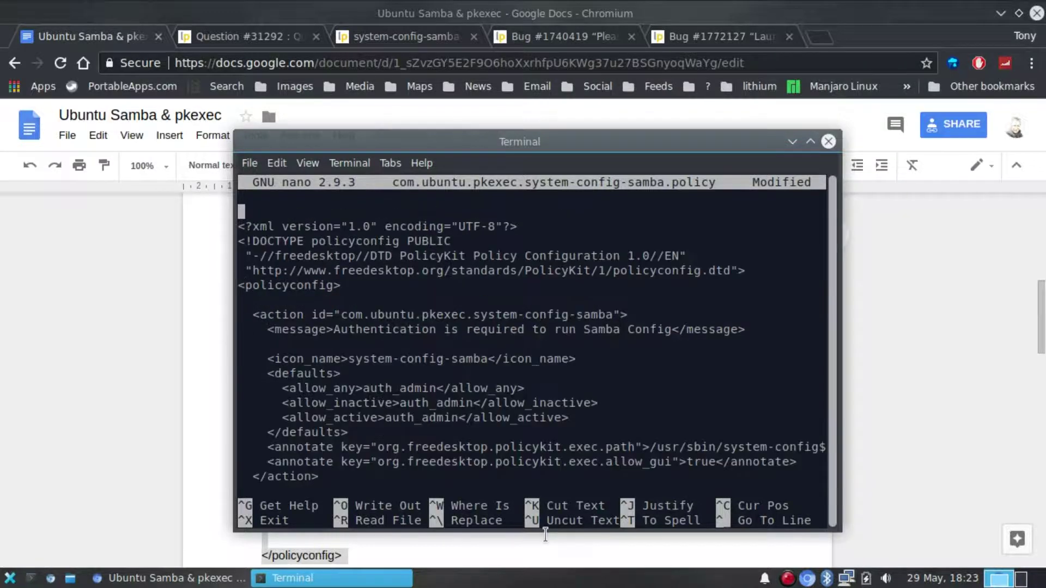
pyautogui.press('Down')
pyautogui.press('Down')
pyautogui.press('Down')
pyautogui.press('Down')
pyautogui.press('Down')
pyautogui.press('Down')
pyautogui.press('Right')
pyautogui.press('Right')
pyautogui.press('Right')
pyautogui.press('Right')
pyautogui.press('Right')
pyautogui.press('Right')
pyautogui.press('Right')
pyautogui.press('Right')
pyautogui.press('Right')
pyautogui.press('Right')
pyautogui.press('Right')
pyautogui.press('Right')
pyautogui.press('Right')
pyautogui.press('Right')
pyautogui.press('Left')
pyautogui.press('Right')
pyautogui.press('Right')
pyautogui.press('Right')
pyautogui.press('Right')
pyautogui.press('Right')
pyautogui.press('Right')
pyautogui.press('Right')
pyautogui.press('Right')
pyautogui.press('Right')
pyautogui.press('Right')
pyautogui.press('Right')
pyautogui.press('Right')
pyautogui.press('Right')
pyautogui.press('Right')
pyautogui.press('Left')
pyautogui.press('Left')
pyautogui.press('Left')
pyautogui.press('Left')
pyautogui.press('Left')
pyautogui.press('Left')
pyautogui.press('Left')
pyautogui.press('Left')
pyautogui.press('Left')
pyautogui.press('Left')
pyautogui.press('Left')
pyautogui.press('Left')
pyautogui.press('Left')
pyautogui.press('Left')
# Save com.ubuntu.pkexec.system-config-samba.policy under its name and exit nano
pyautogui.hotkey('ctrl', 'x')
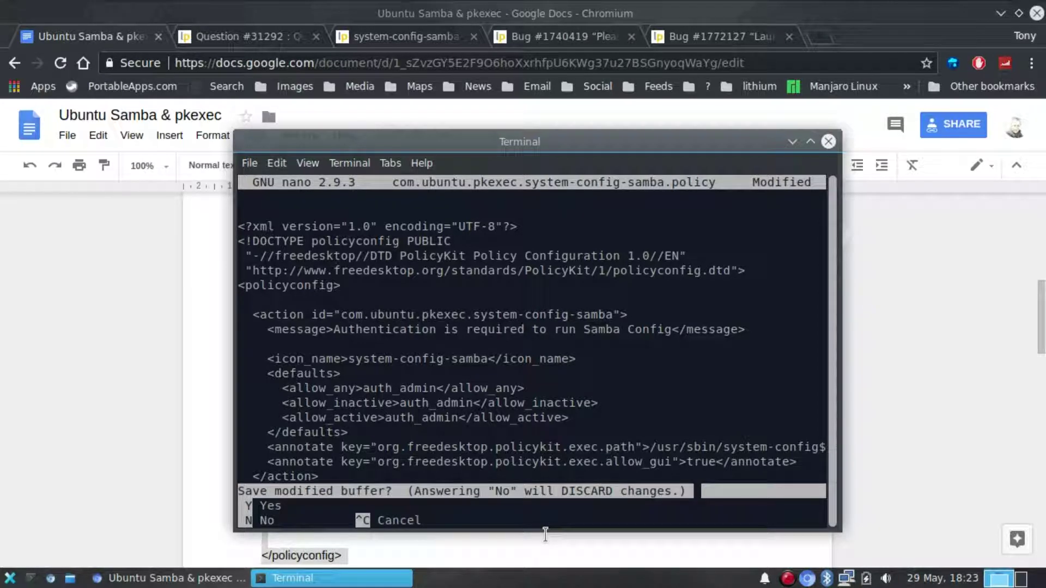
pyautogui.press('y')
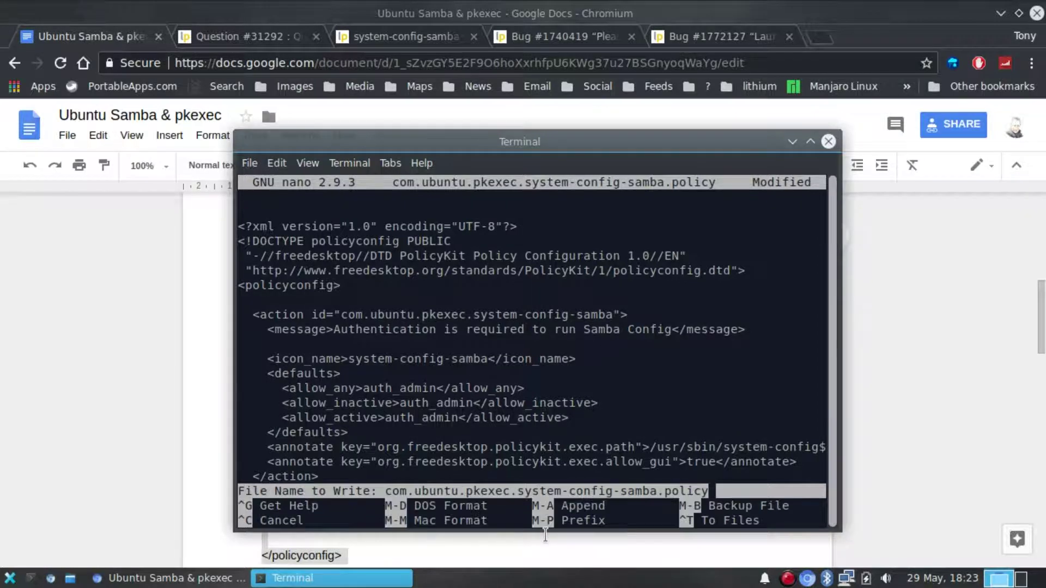
pyautogui.press('Return')
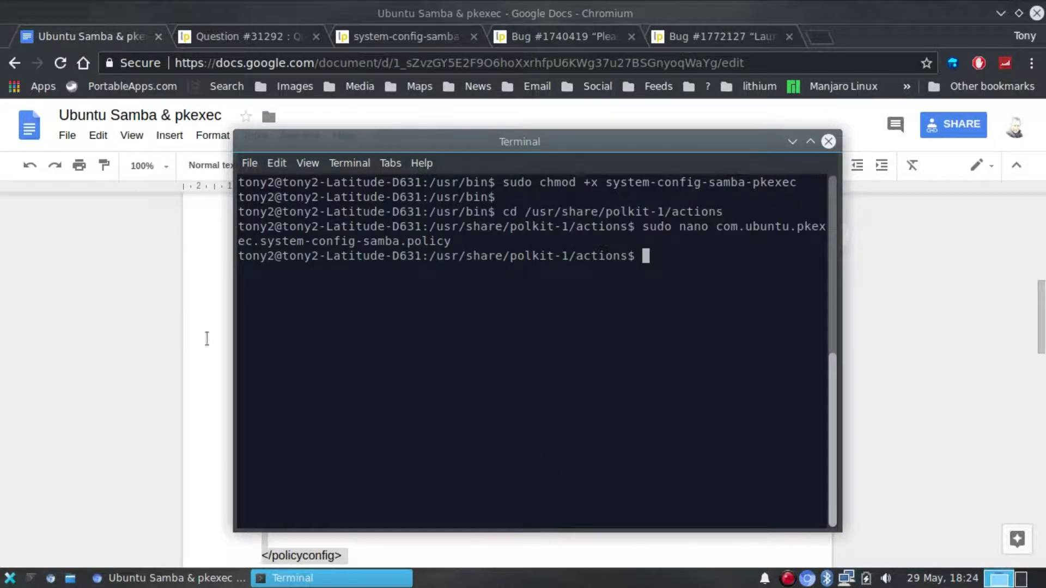
# Clear the XML selection and scroll the Google Docs notes down to the launcher steps
pyautogui.click(148, 350)
pyautogui.click(263, 359)
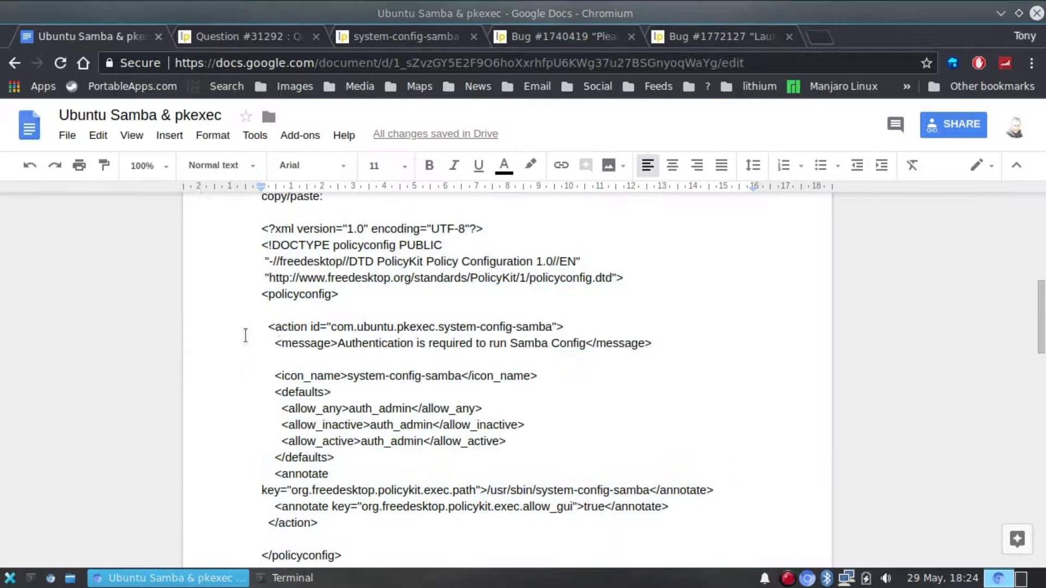
pyautogui.scroll(-3, 178, 356)
pyautogui.scroll(-3, 179, 356)
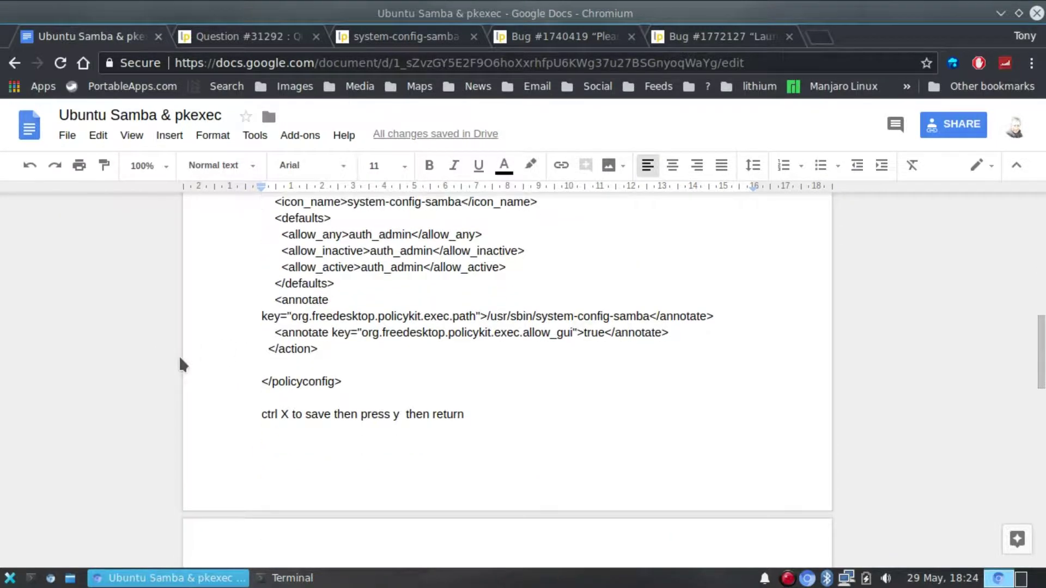
pyautogui.scroll(-5, 178, 358)
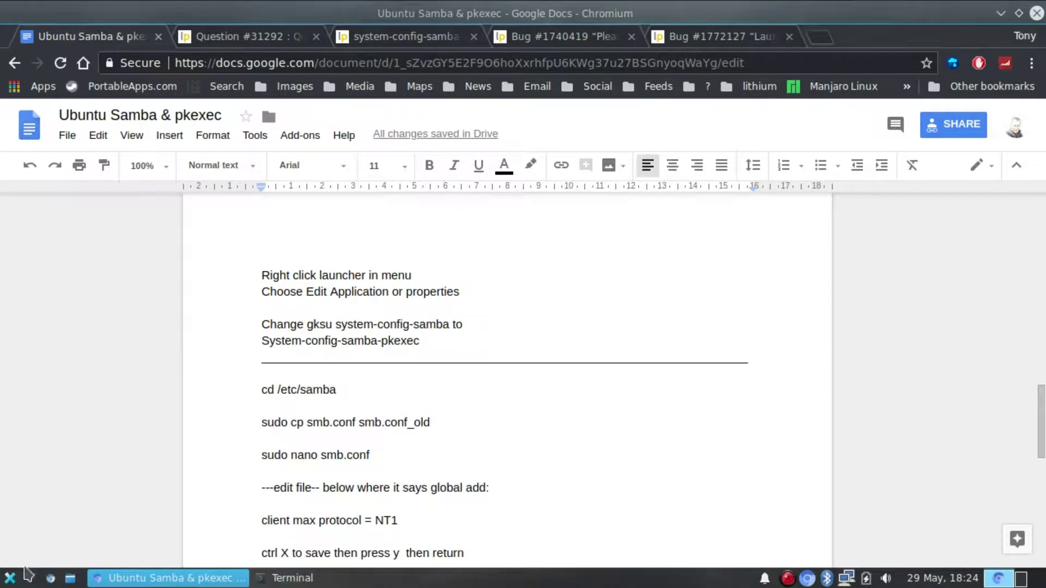
# Show the context options for the Samba launcher in the Whisker Menu's Settings category
pyautogui.click(10, 579)
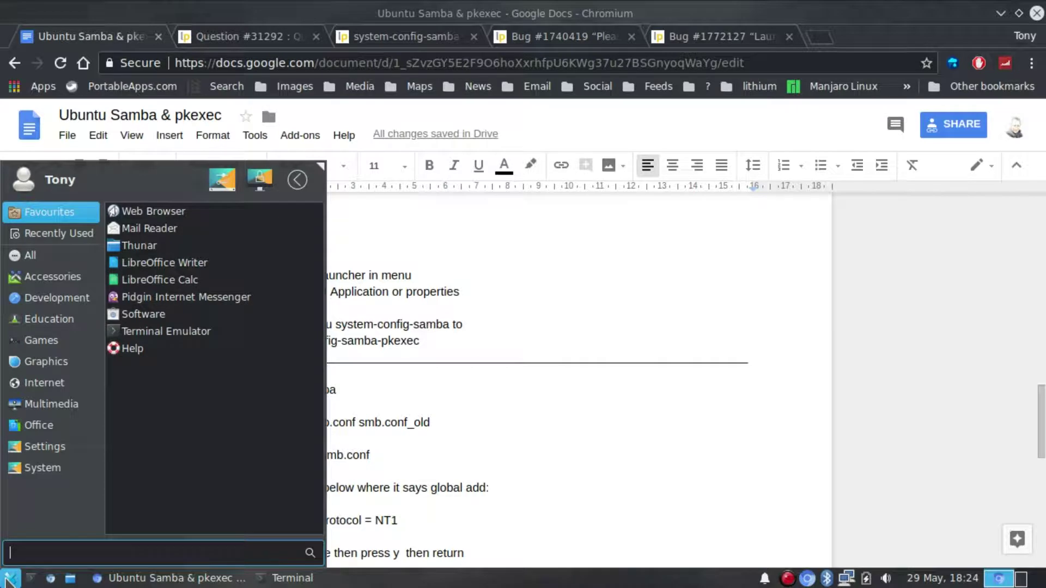
pyautogui.click(60, 452)
pyautogui.scroll(-3, 203, 462)
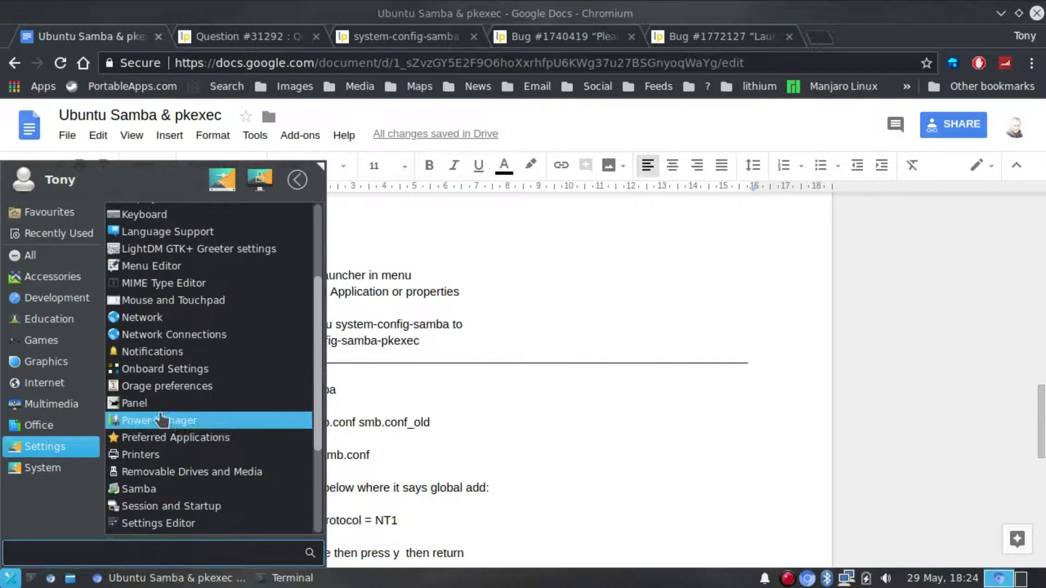
pyautogui.rightClick(161, 491)
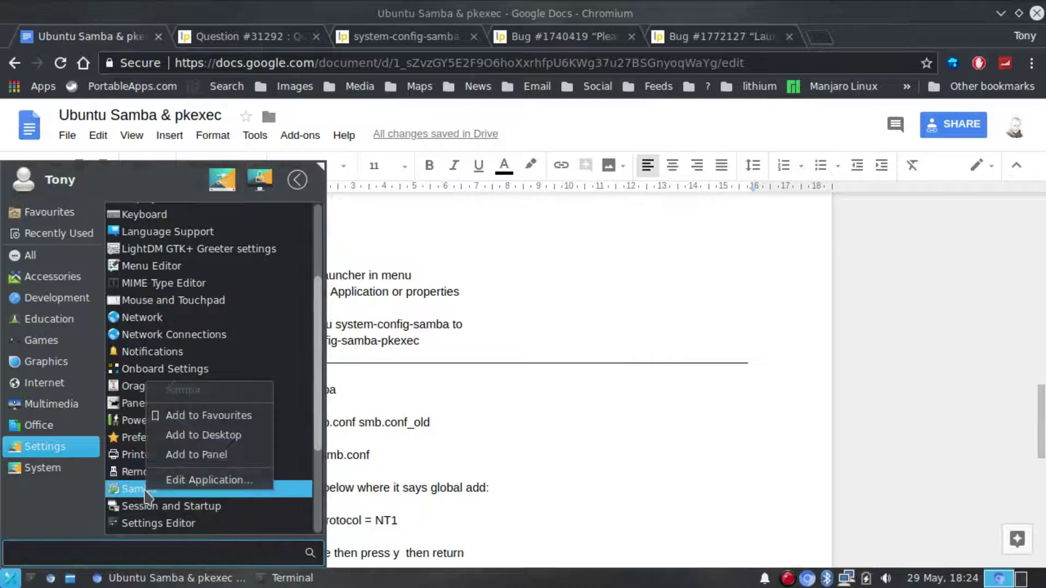
# Open the Samba launcher's properties and copy 'System-config-samba-pkexec' from the Google Docs notes
pyautogui.click(188, 480)
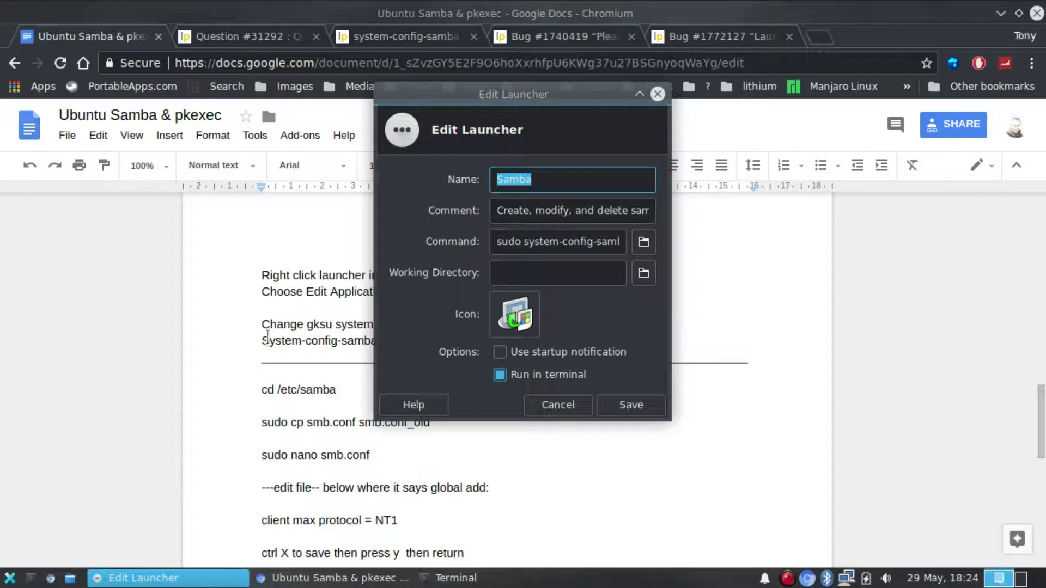
pyautogui.click(232, 339)
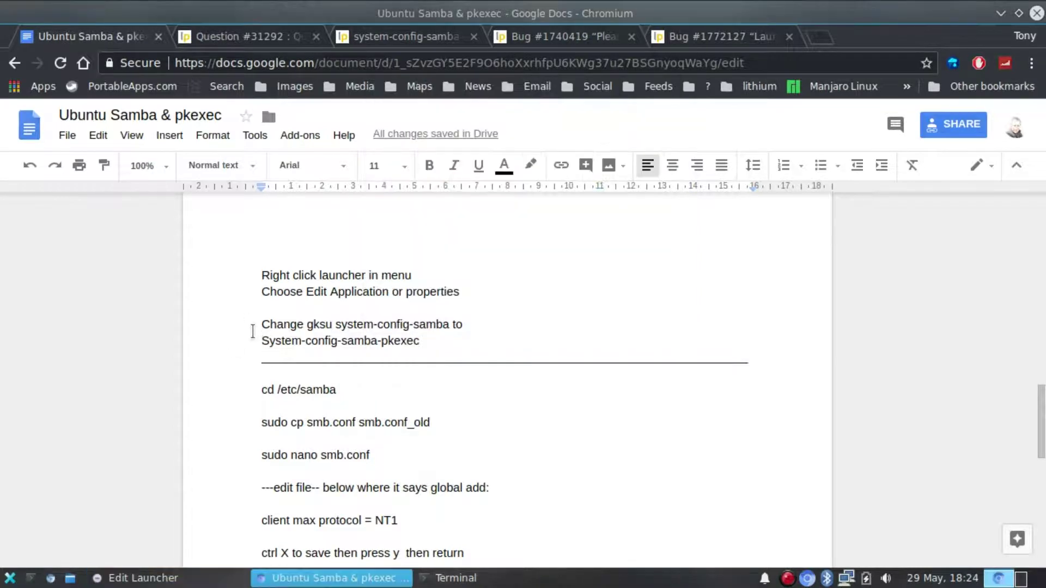
pyautogui.moveTo(262, 340); pyautogui.dragTo(419, 341)
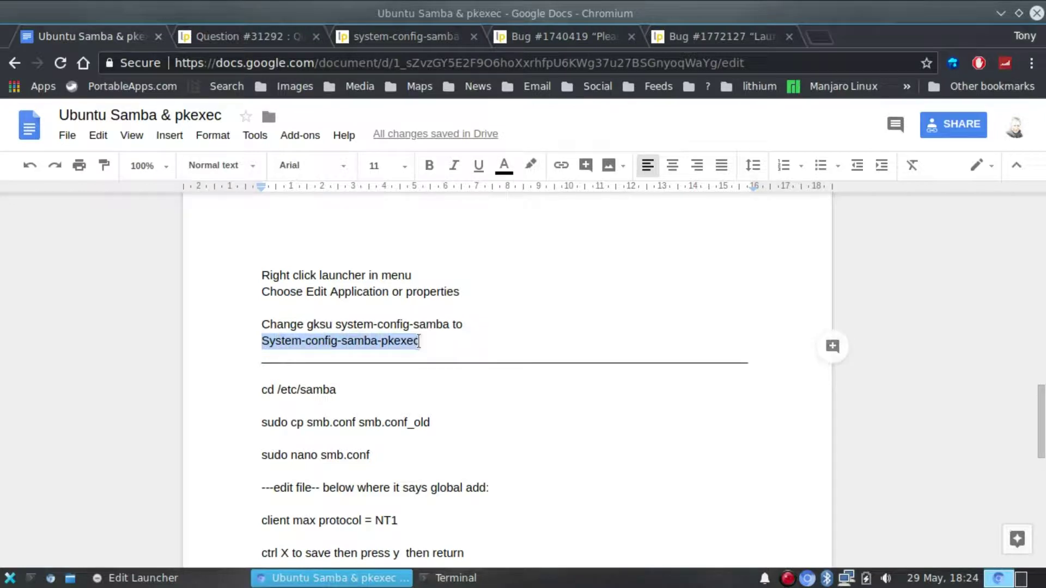
pyautogui.rightClick(392, 343)
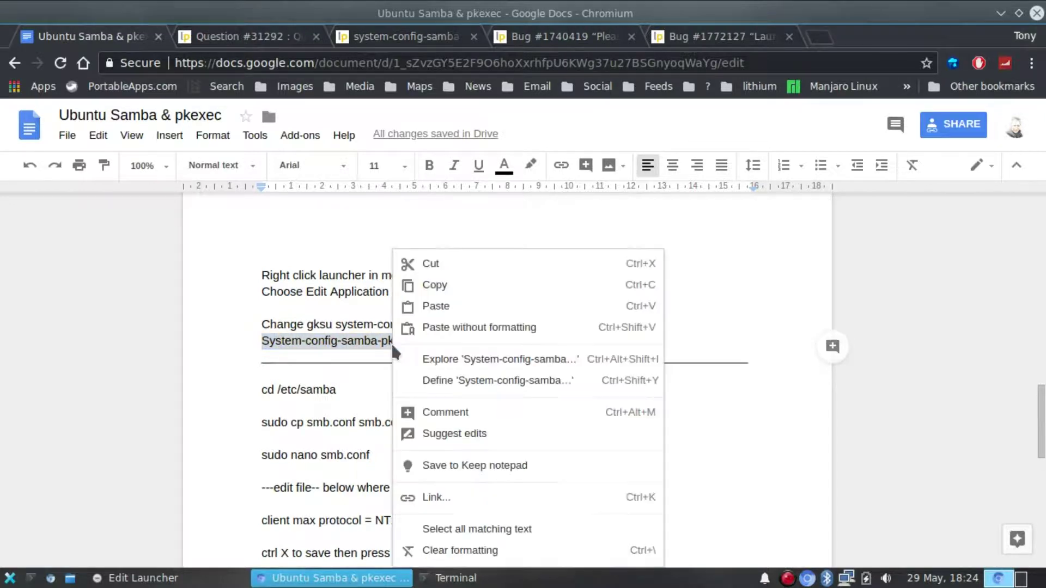
pyautogui.click(430, 287)
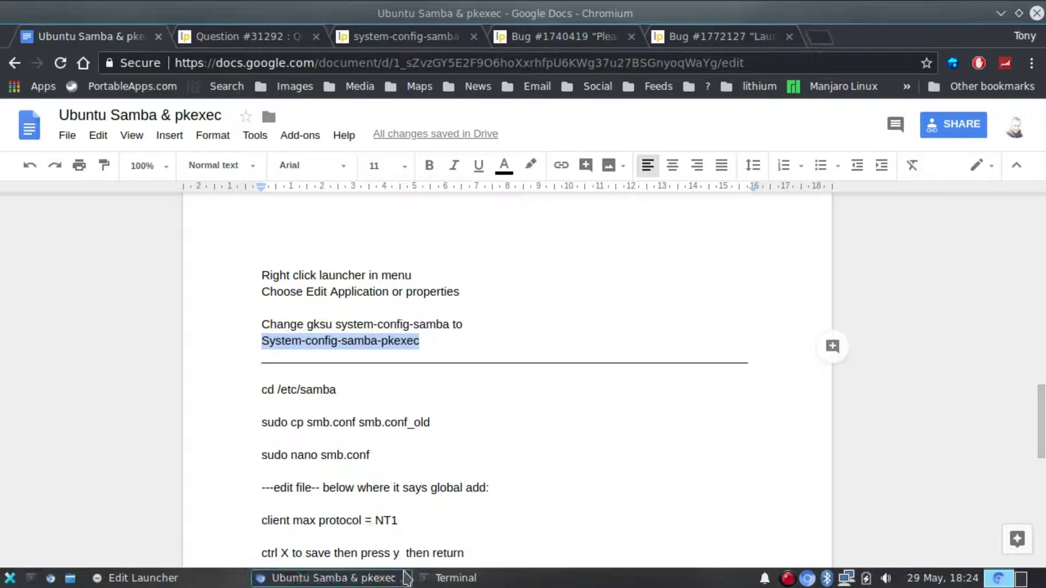
# Replace 'sudo system-config-samba' with lowercase 'system-config-samba-pkexec' as the launcher command and save
pyautogui.click(344, 577)
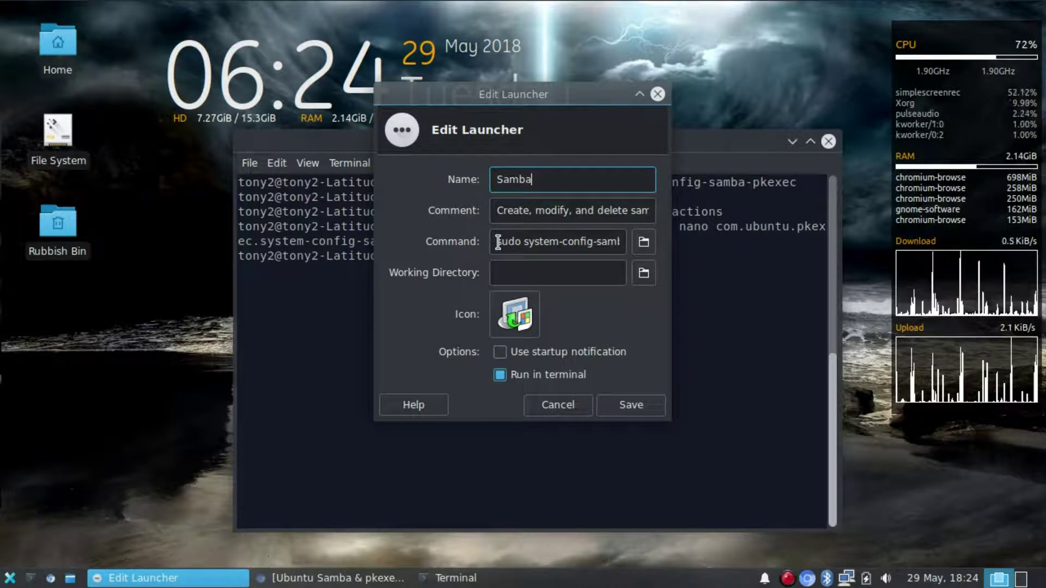
pyautogui.moveTo(498, 242); pyautogui.dragTo(632, 242)
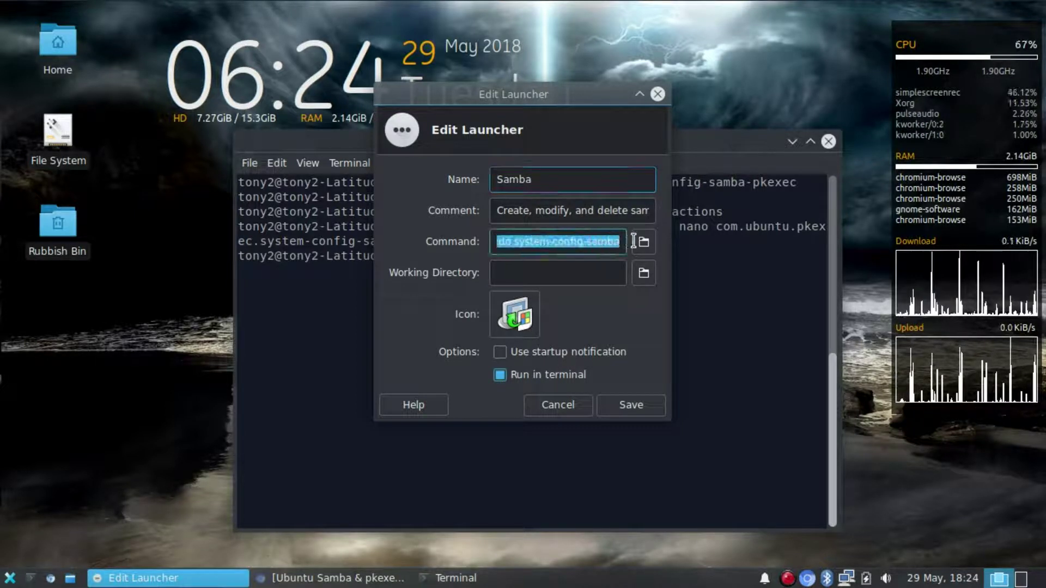
pyautogui.rightClick(560, 248)
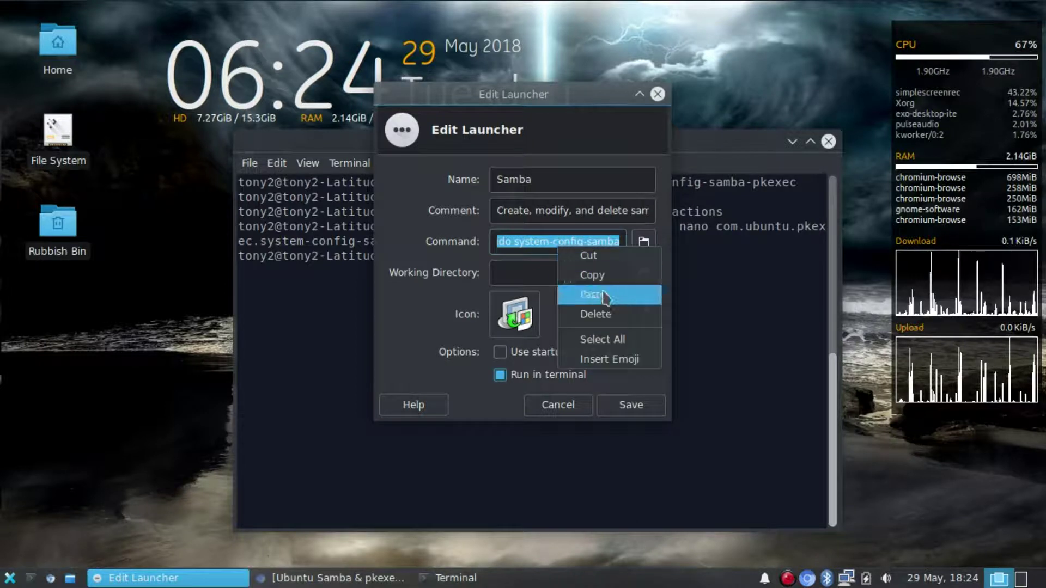
pyautogui.click(604, 292)
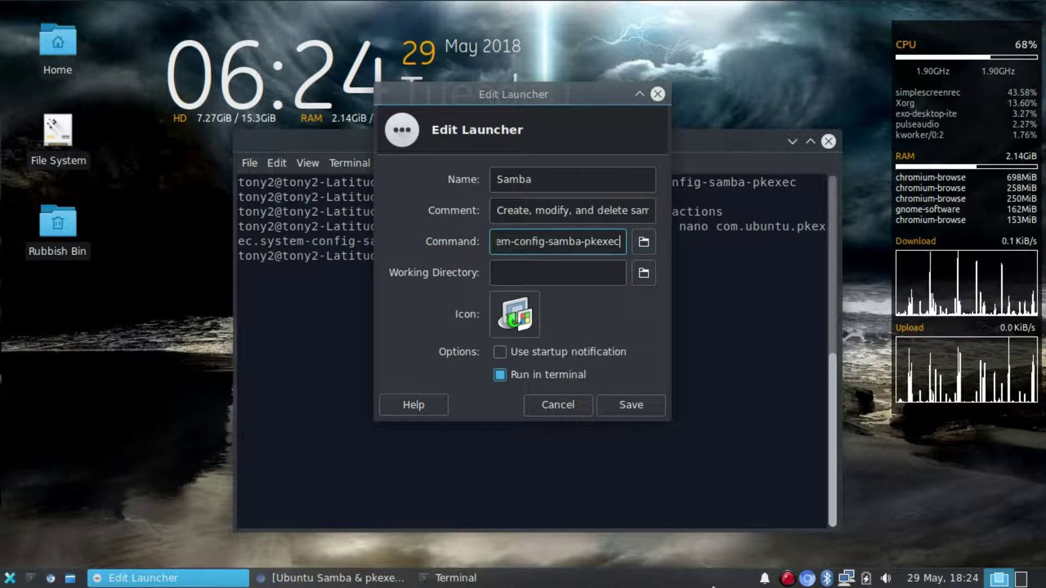
pyautogui.press('Left')
pyautogui.press('Left')
pyautogui.press('Left')
pyautogui.press('Left')
pyautogui.press('Left')
pyautogui.press('Left')
pyautogui.press('Left')
pyautogui.press('Left')
pyautogui.press('Left')
pyautogui.press('Left')
pyautogui.press('Left')
pyautogui.press('Left')
pyautogui.press('Left')
pyautogui.press('Left')
pyautogui.press('Left')
pyautogui.press('Left')
pyautogui.press('Left')
pyautogui.press('Left')
pyautogui.press('Left')
pyautogui.press('Left')
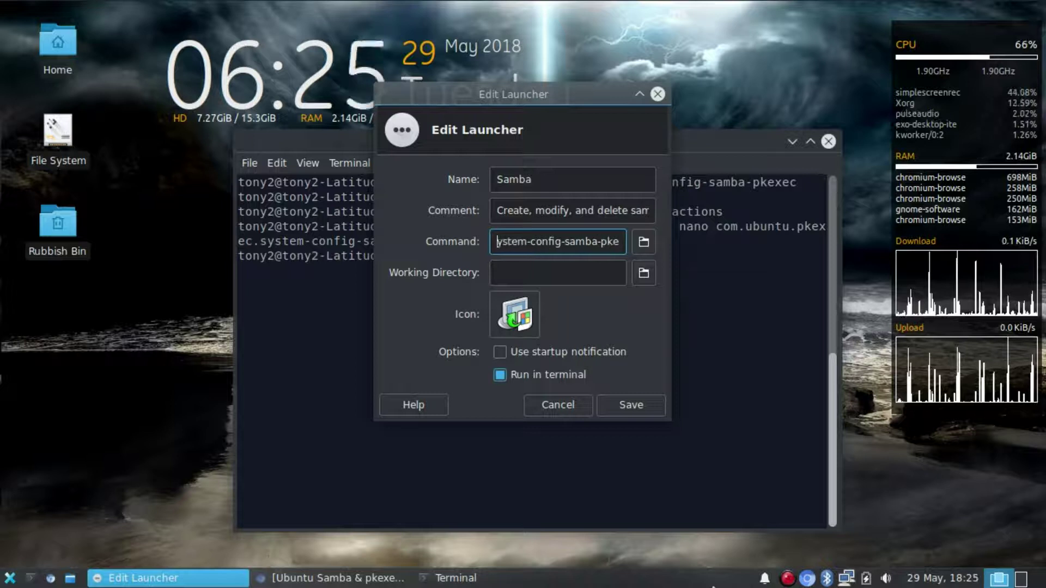
pyautogui.write('sS')
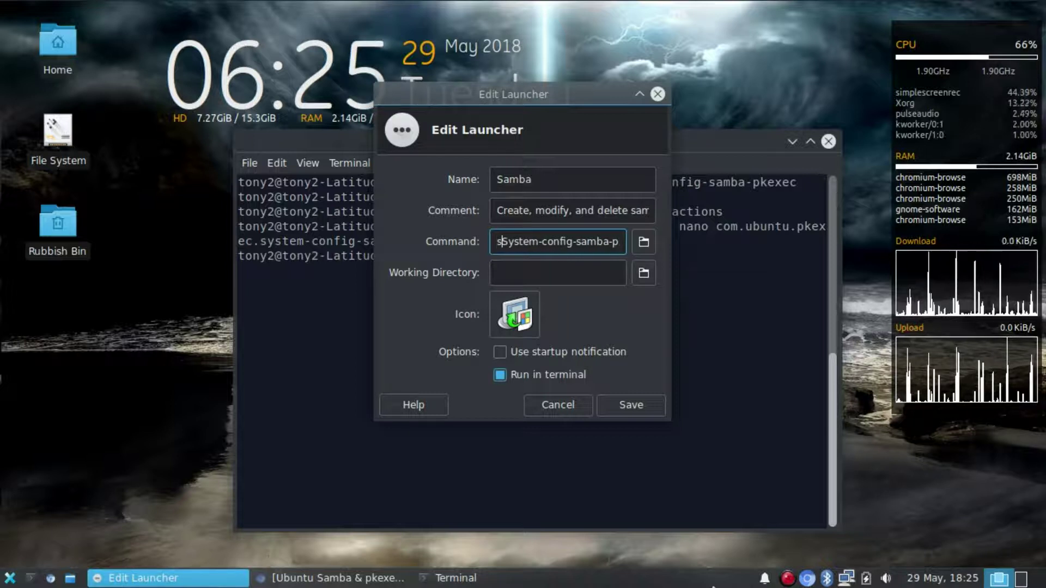
pyautogui.press('BackSpace')
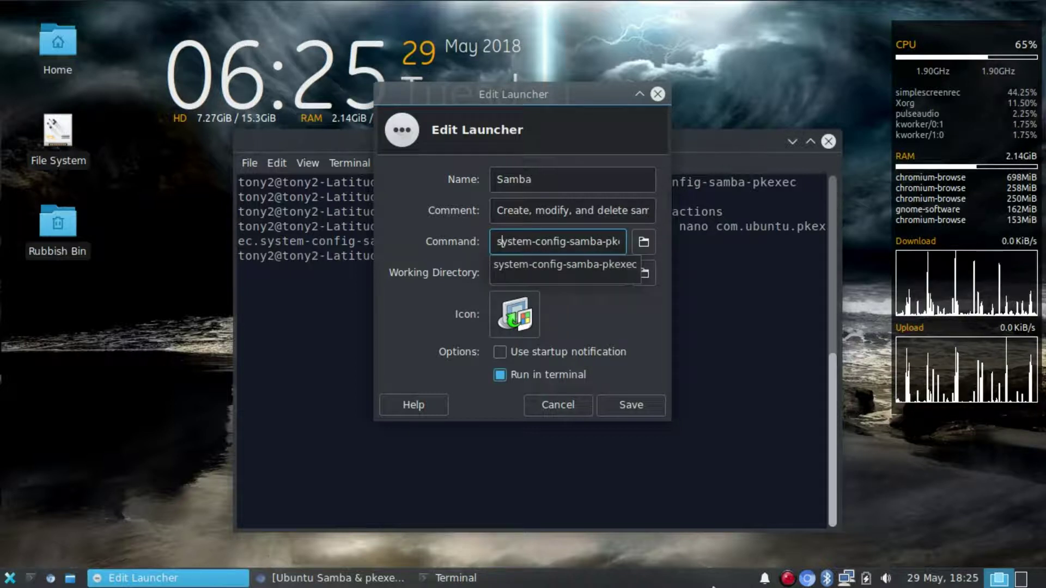
pyautogui.click(613, 266)
pyautogui.moveTo(568, 241); pyautogui.dragTo(483, 241)
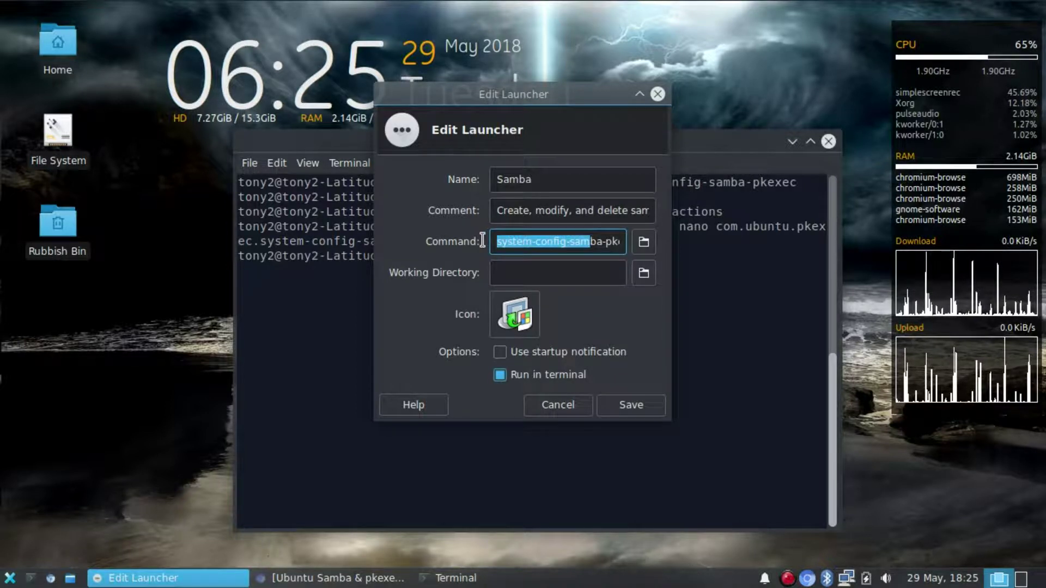
pyautogui.click(628, 406)
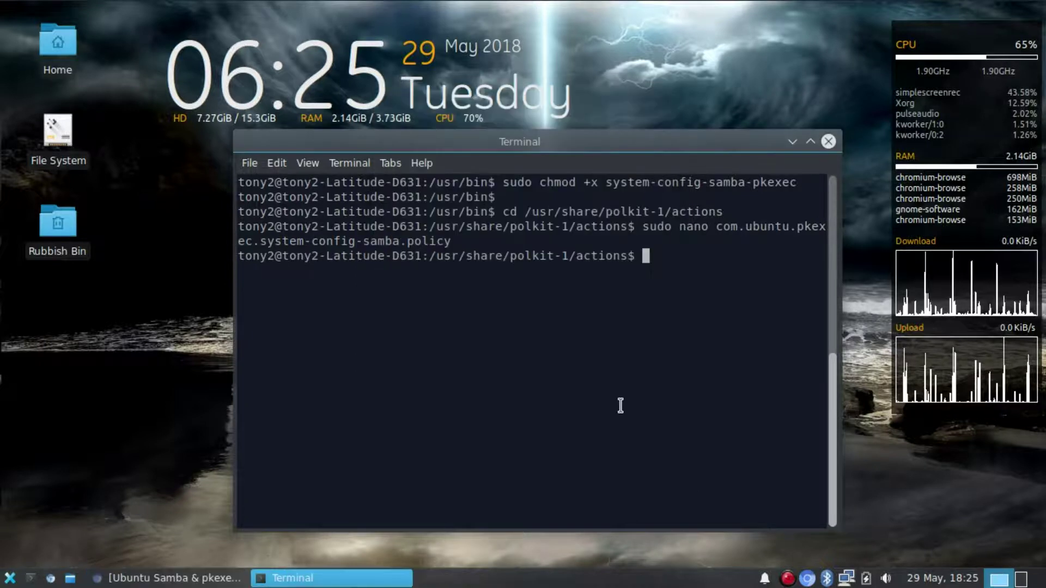
# Change the capital S in the notes' command line to lowercase, giving 'system-config-samba-pkexec'
pyautogui.click(164, 578)
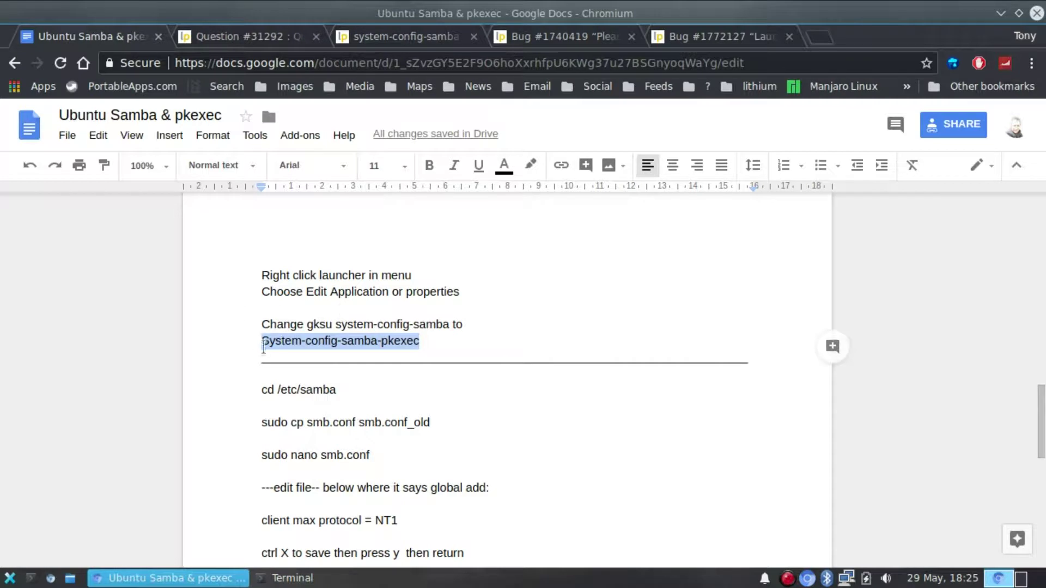
pyautogui.click(269, 339)
pyautogui.press('BackSpace')
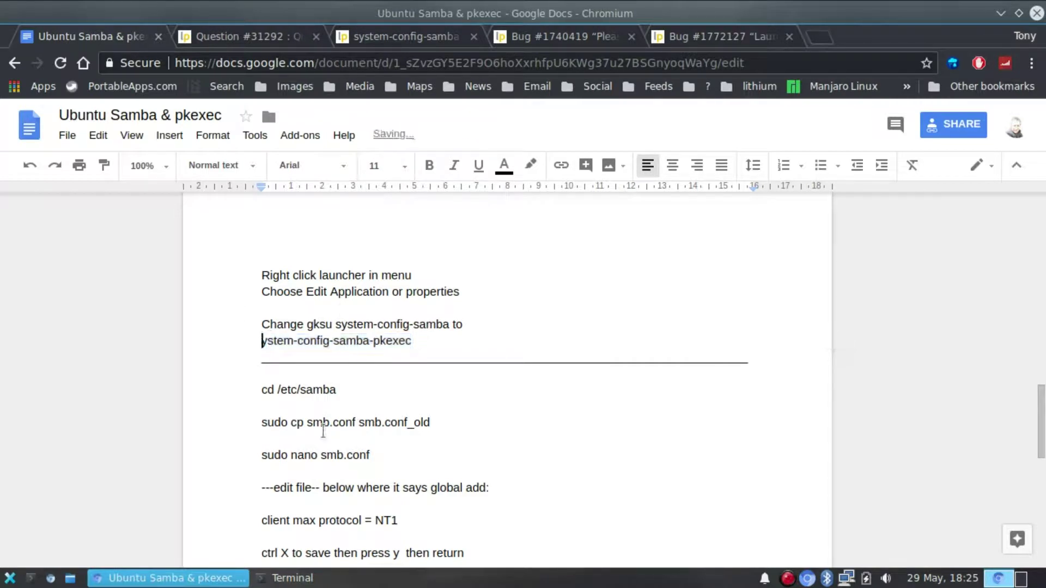
pyautogui.write('s')
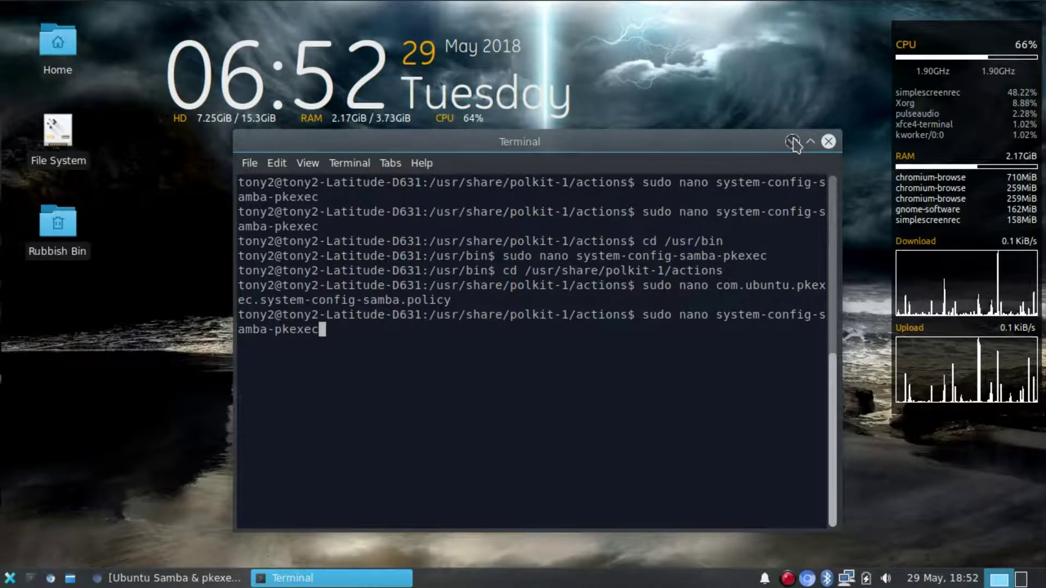
pyautogui.click(793, 140)
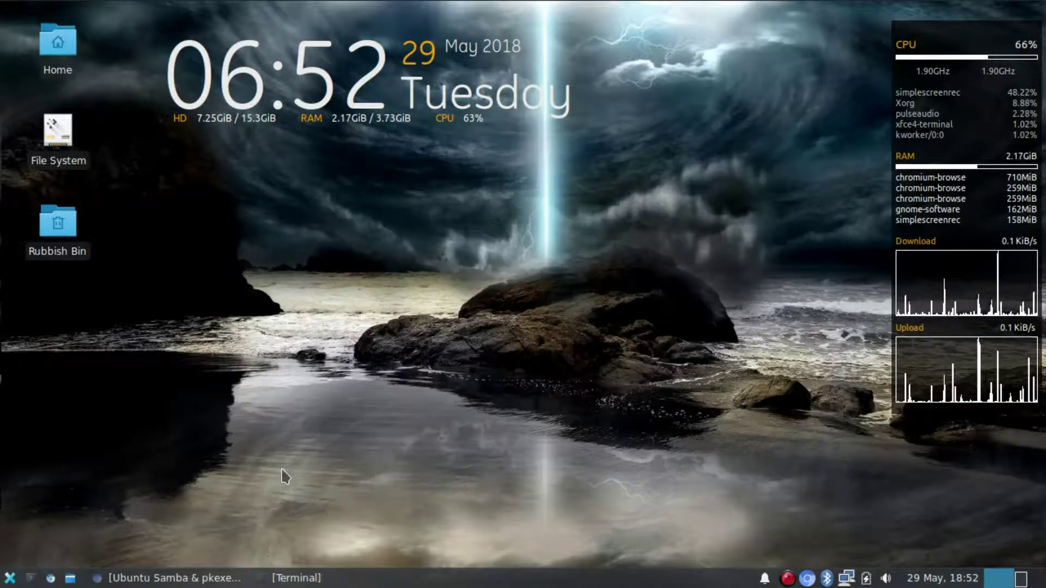
pyautogui.click(9, 579)
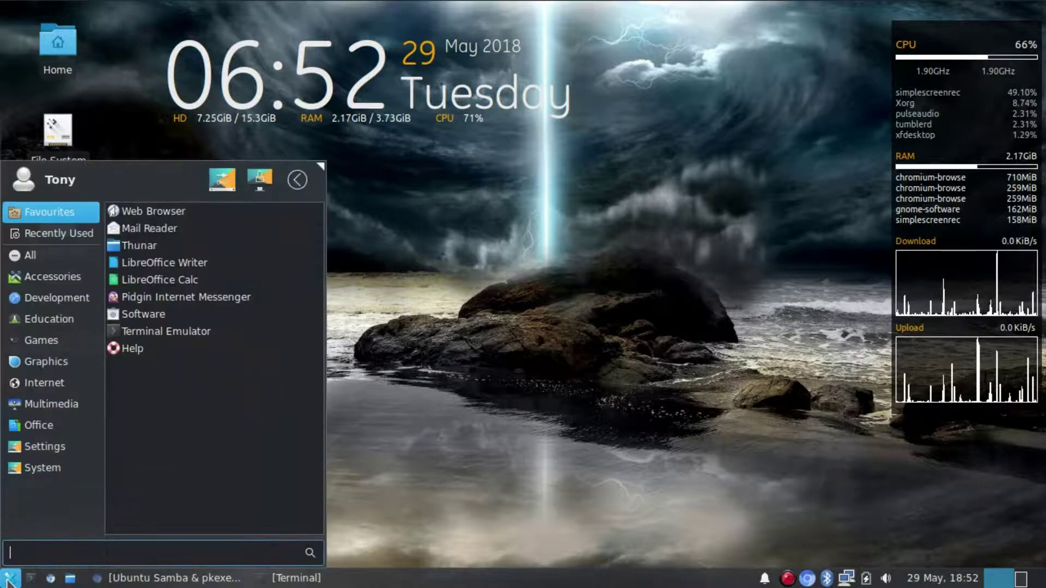
pyautogui.click(35, 454)
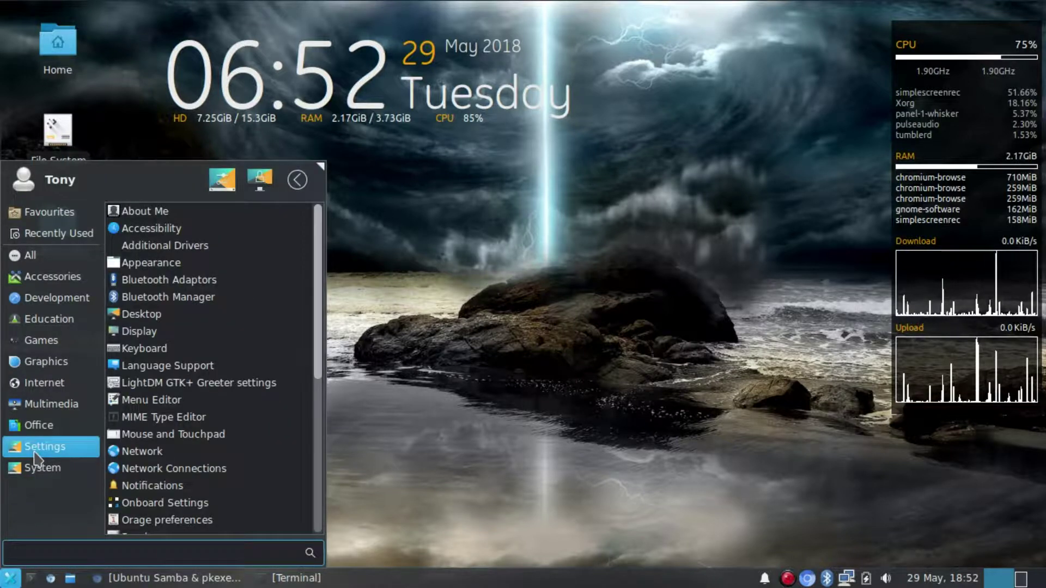
pyautogui.scroll(-6, 164, 440)
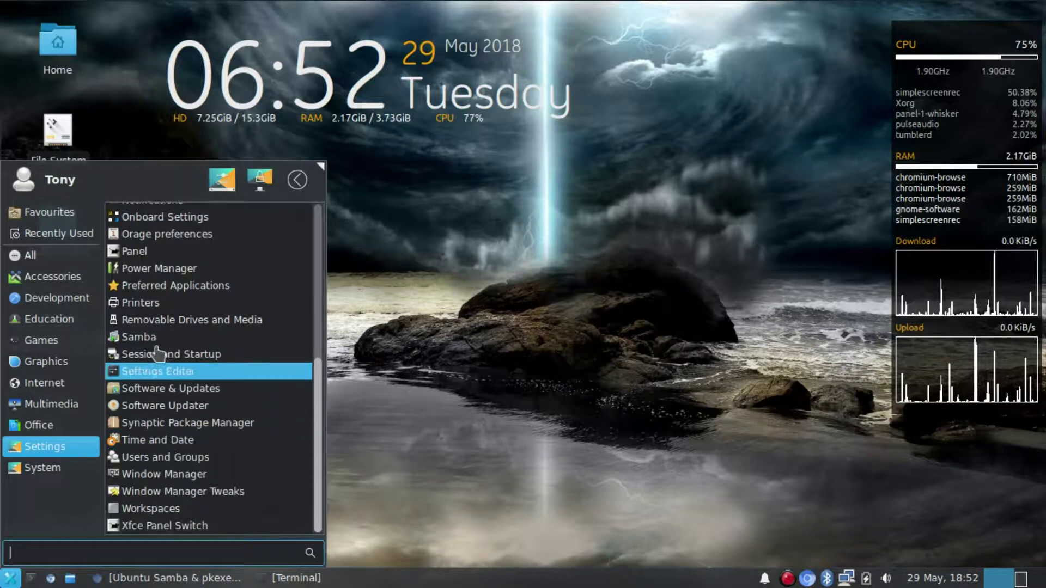
pyautogui.click(141, 337)
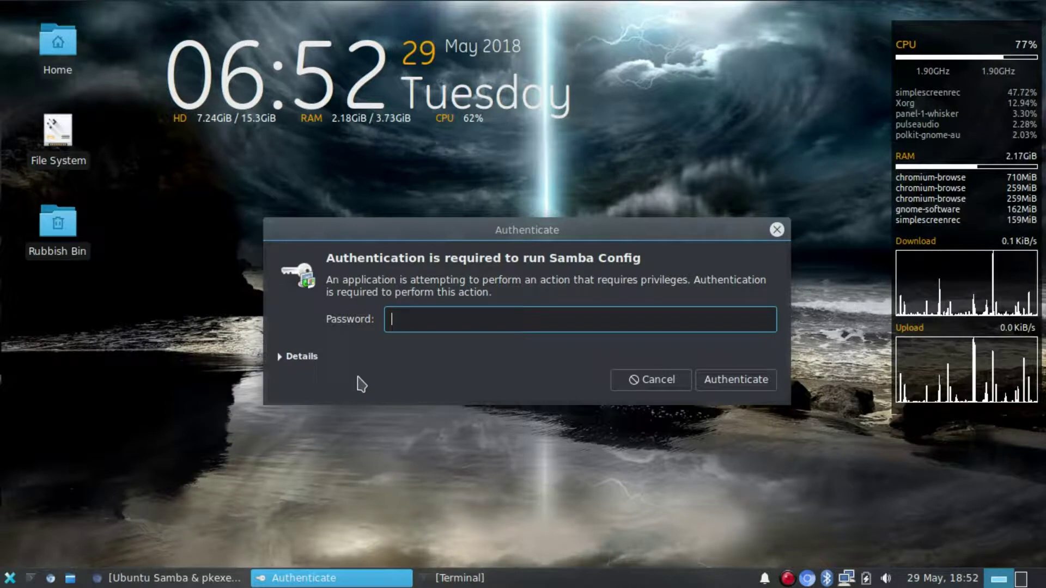
pyautogui.write('****')
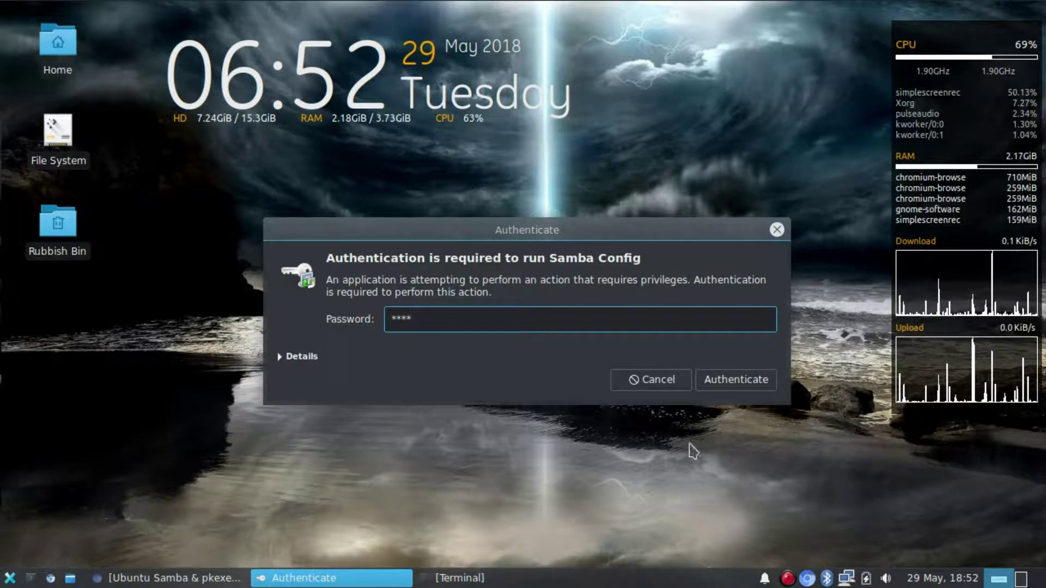
pyautogui.click(715, 380)
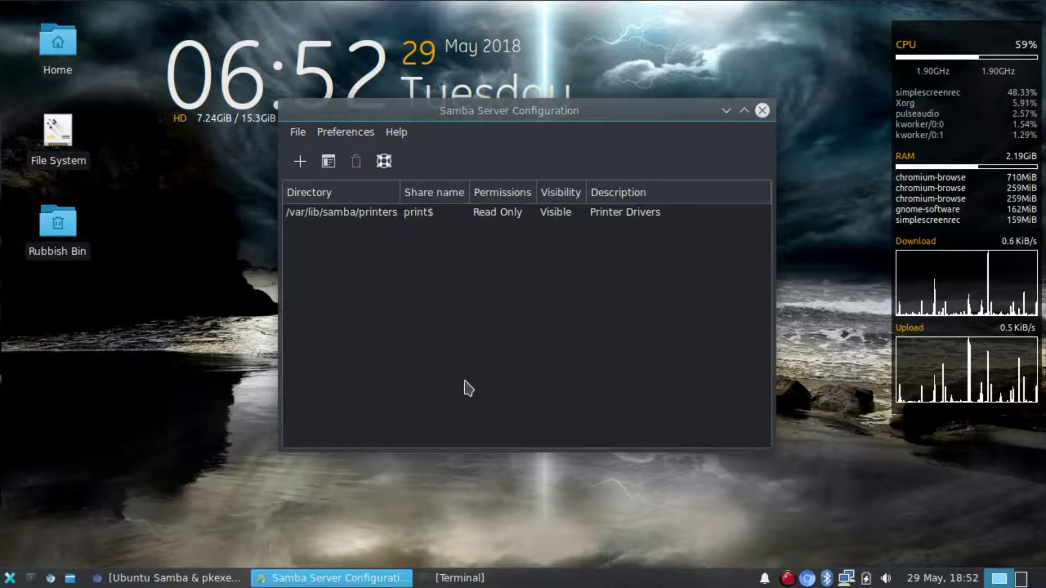
pyautogui.click(762, 111)
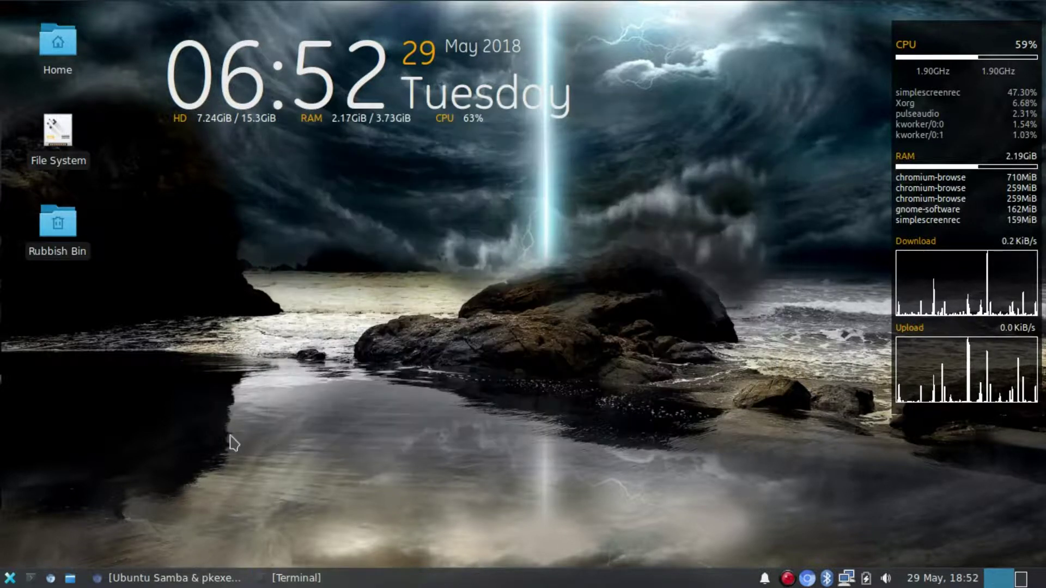
pyautogui.click(10, 578)
pyautogui.click(49, 446)
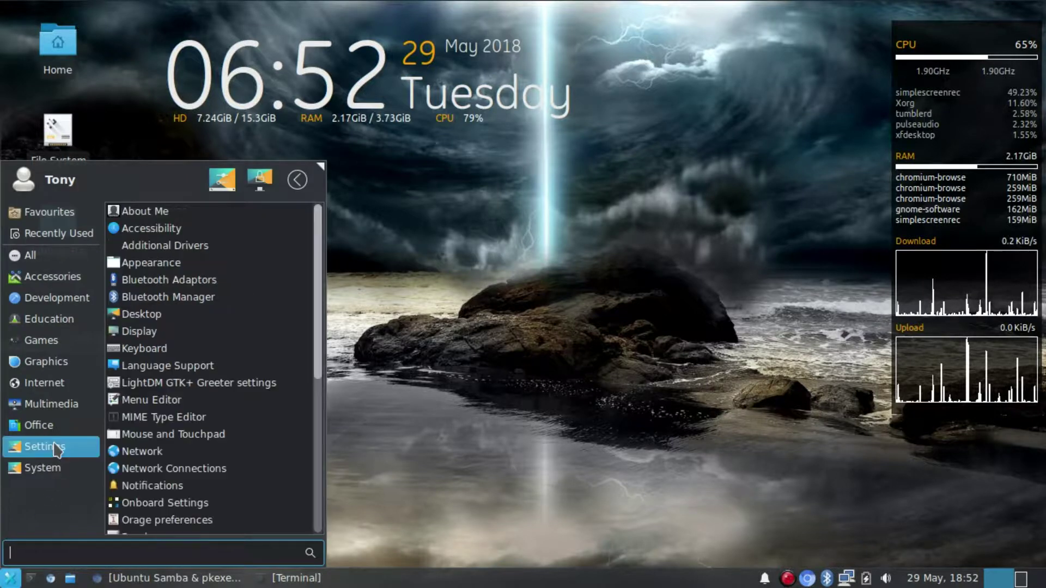
pyautogui.scroll(-3, 204, 400)
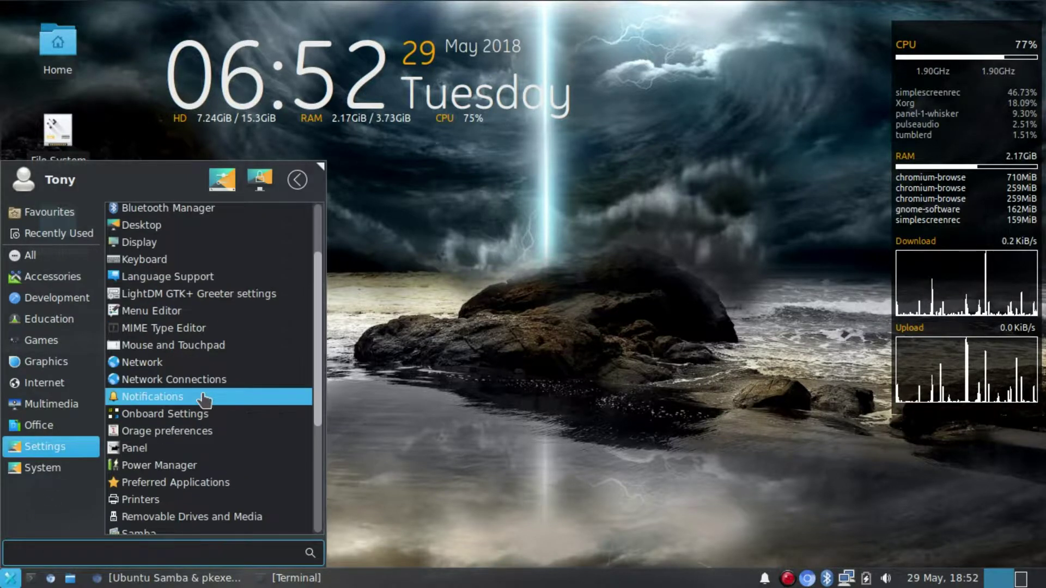
pyautogui.scroll(-5, 211, 430)
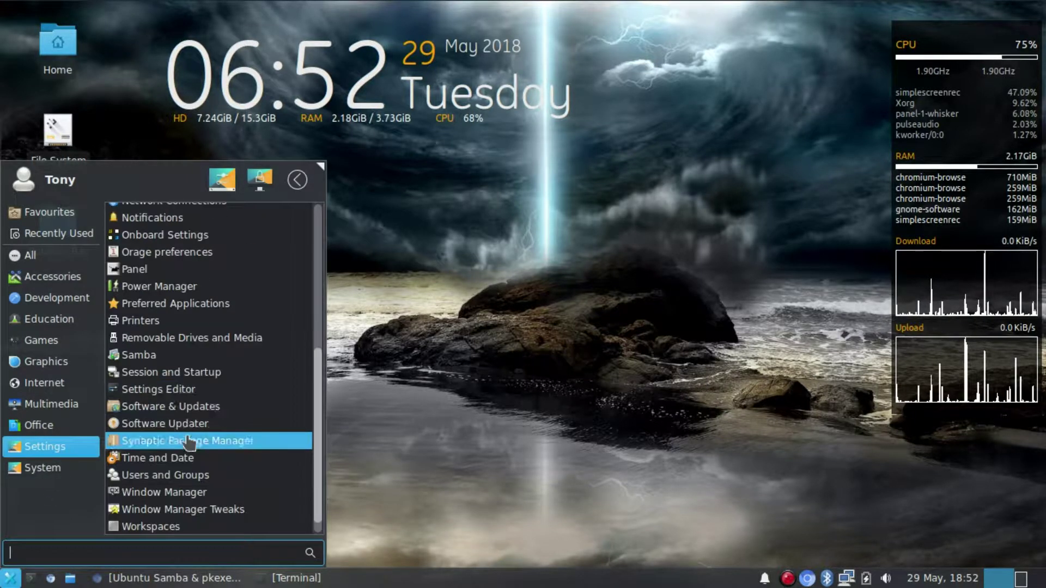
pyautogui.click(175, 355)
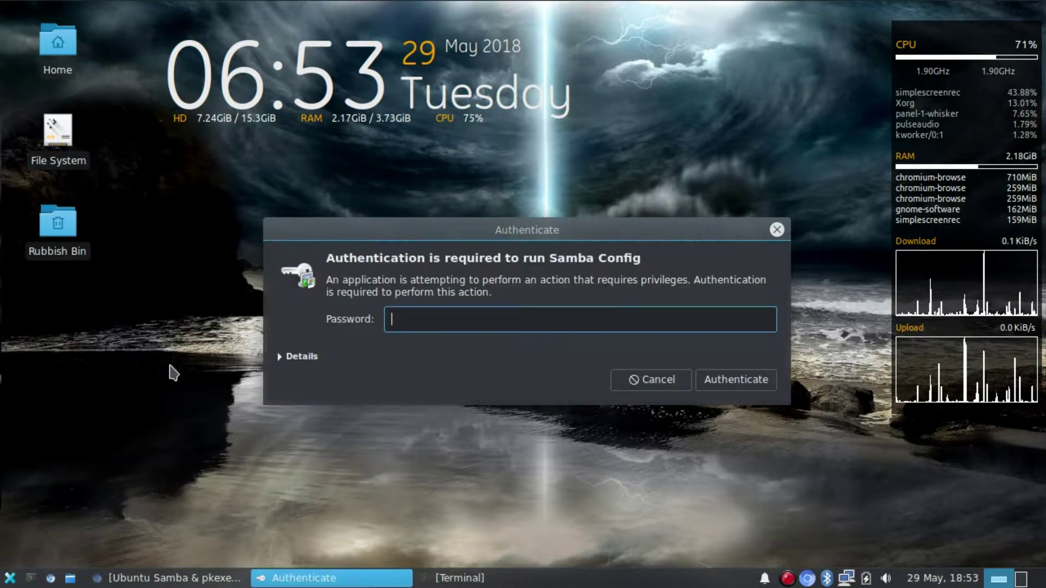
pyautogui.write('****')
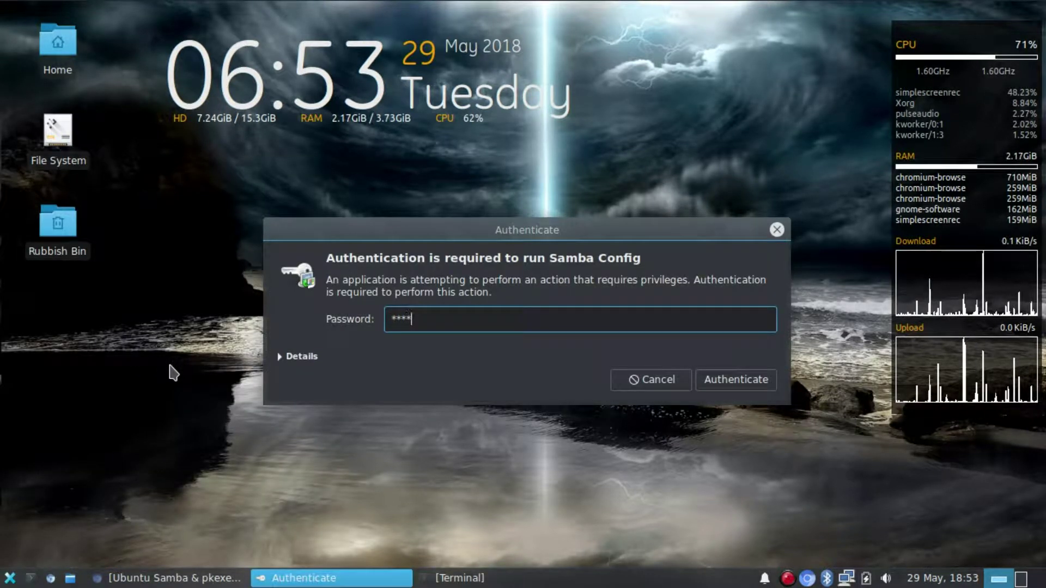
pyautogui.click(757, 381)
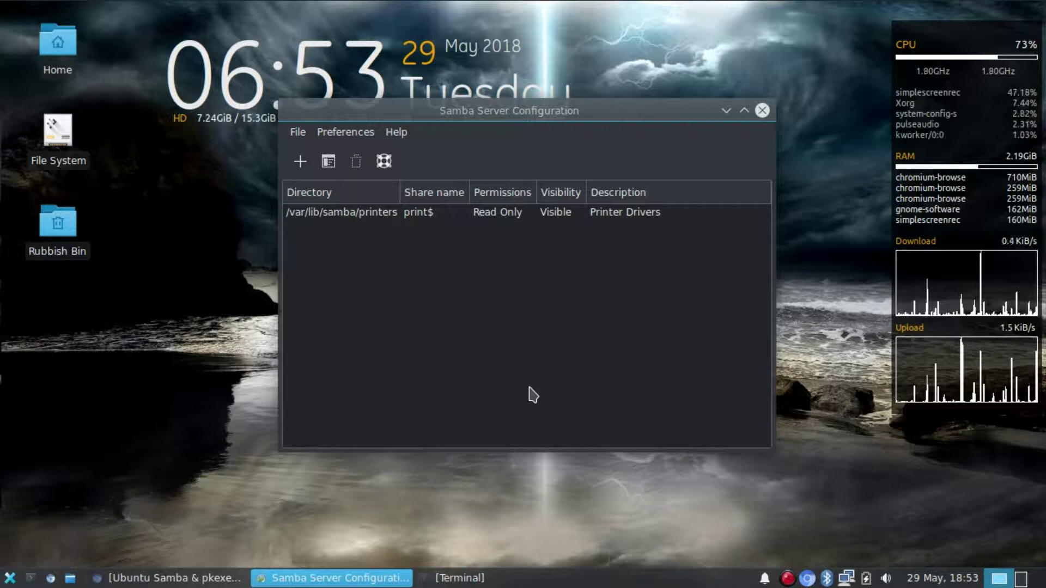
pyautogui.click(763, 112)
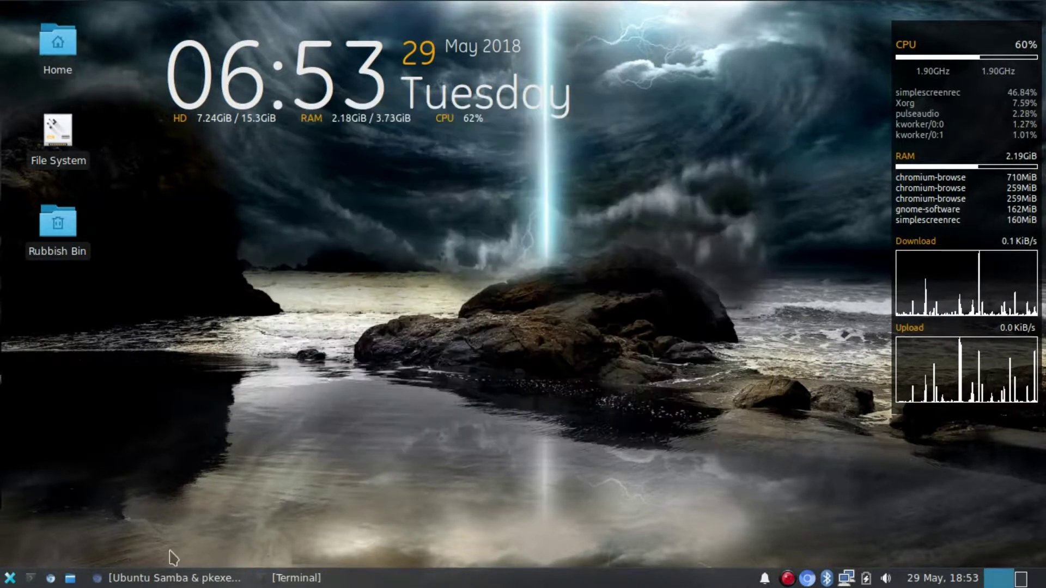
# Show Launchpad Question #31292 about the missing /etc/libuser.conf and highlight its asked-on date
pyautogui.click(155, 579)
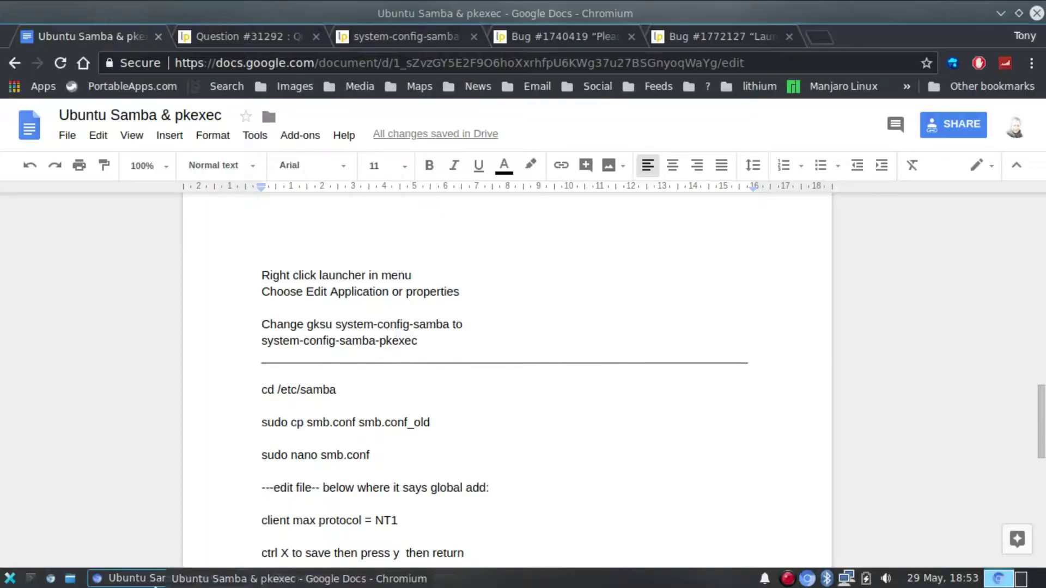
pyautogui.click(235, 39)
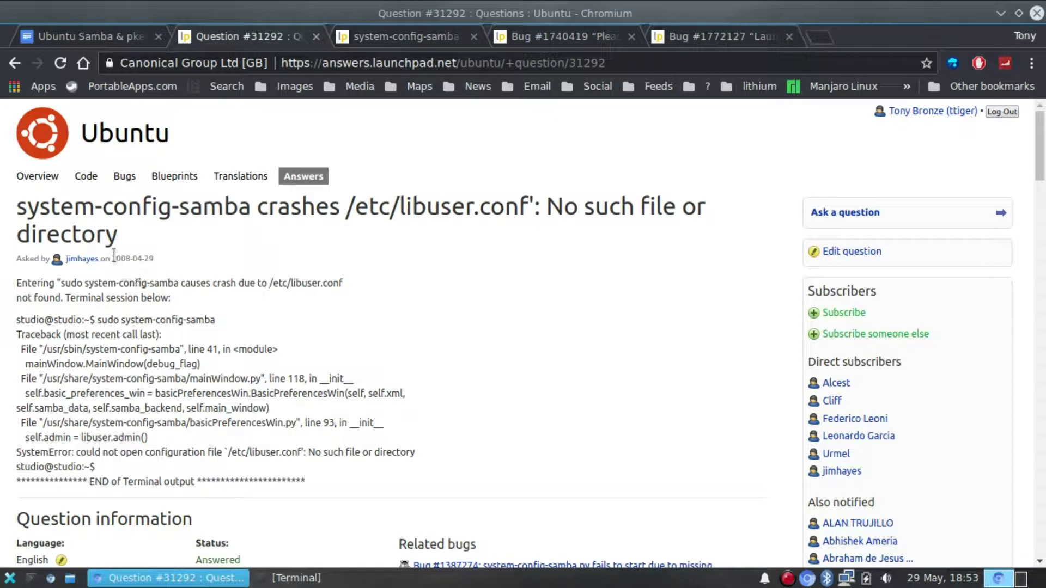
pyautogui.moveTo(112, 258); pyautogui.dragTo(150, 257)
# Scroll through the system-config-samba package's per-series release list, latest 1.2.63-0ubuntu6
pyautogui.click(404, 48)
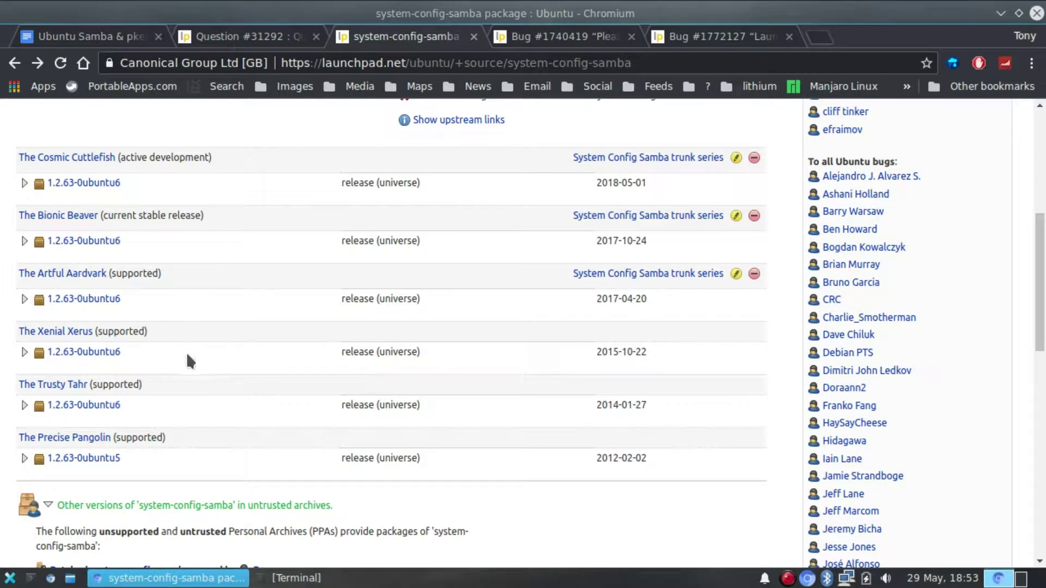
pyautogui.scroll(-3, 197, 387)
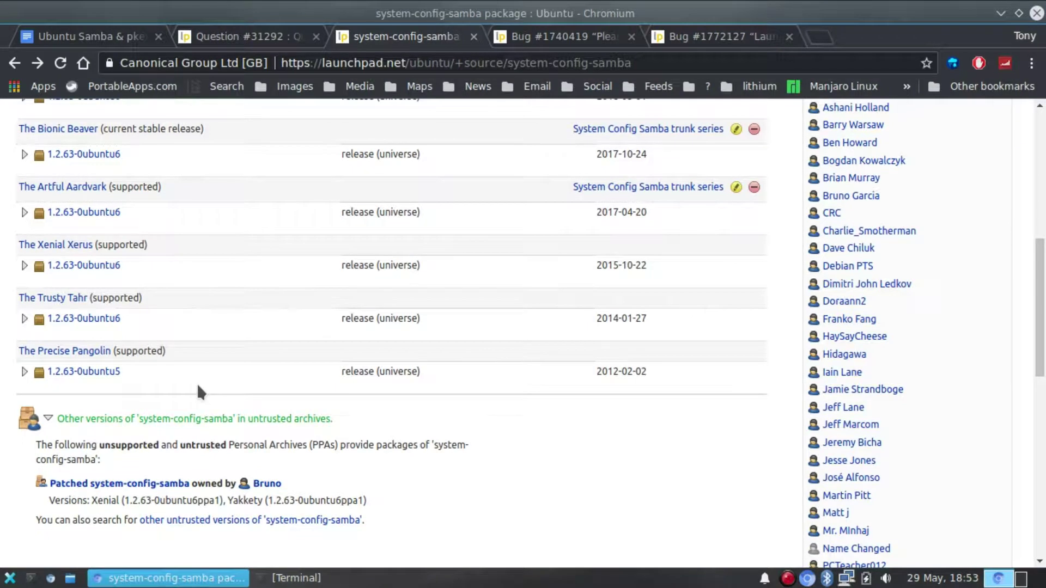
pyautogui.scroll(5, 197, 383)
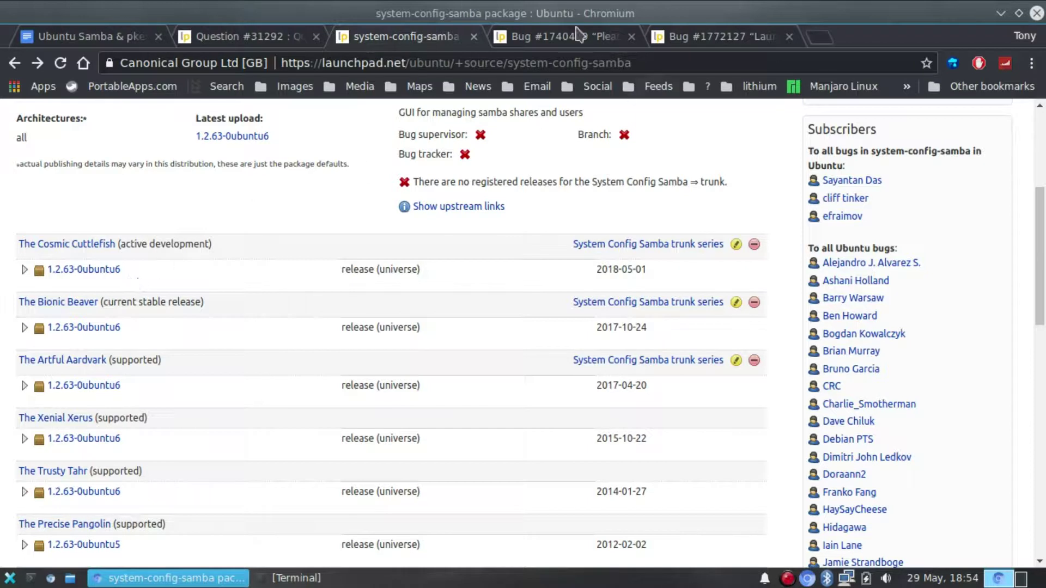
# Read Bug #1740419 on removing system-config-samba, then view Bug #1772127 about the gksu launcher
pyautogui.click(557, 38)
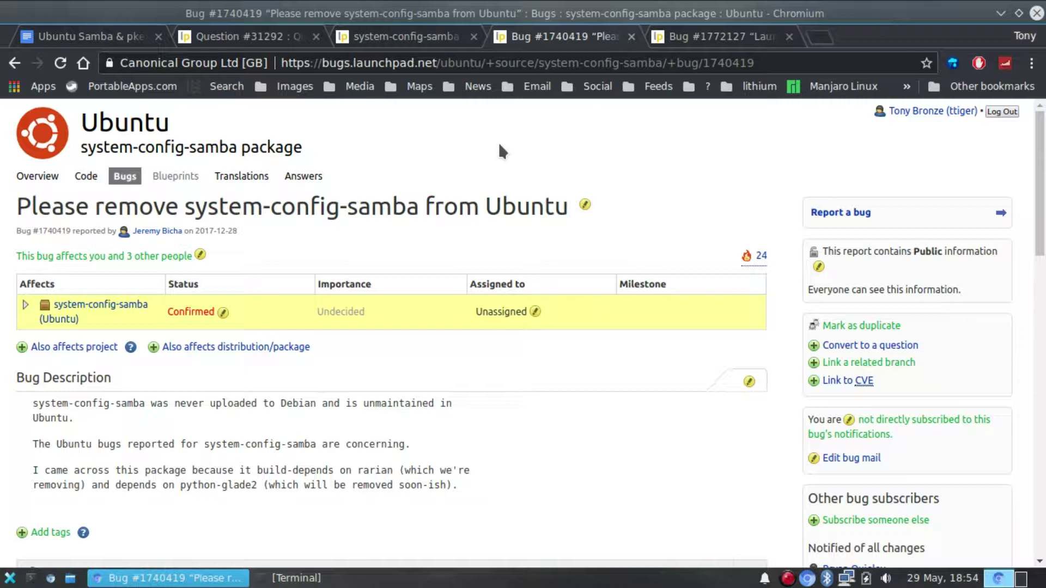
pyautogui.click(709, 39)
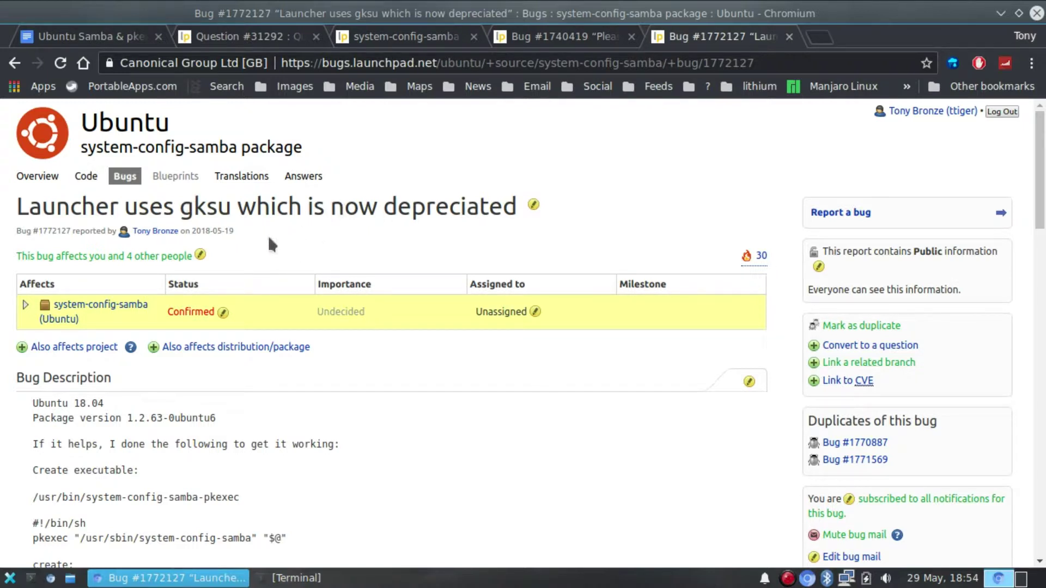
pyautogui.click(200, 256)
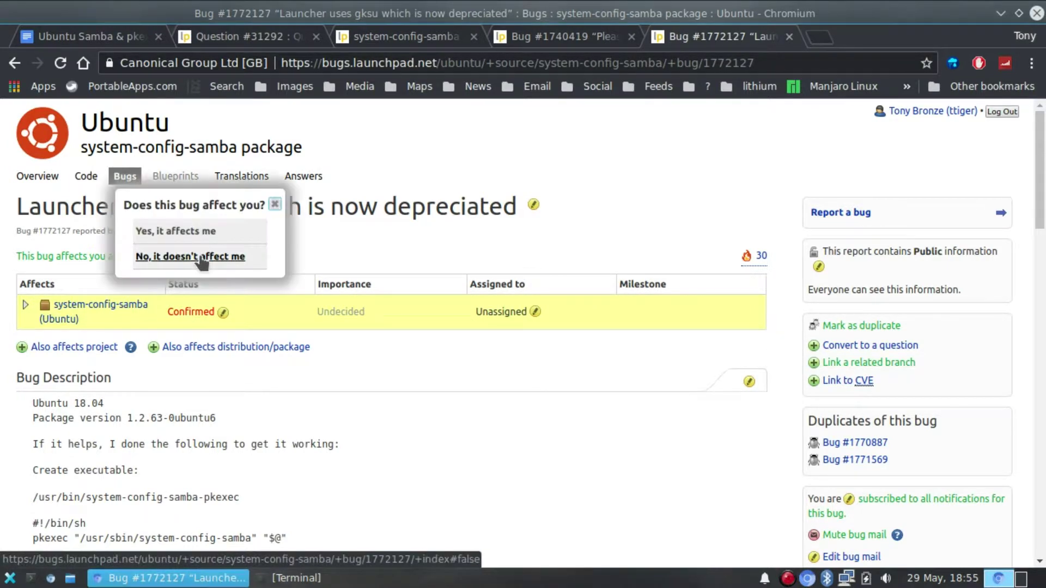
pyautogui.click(195, 231)
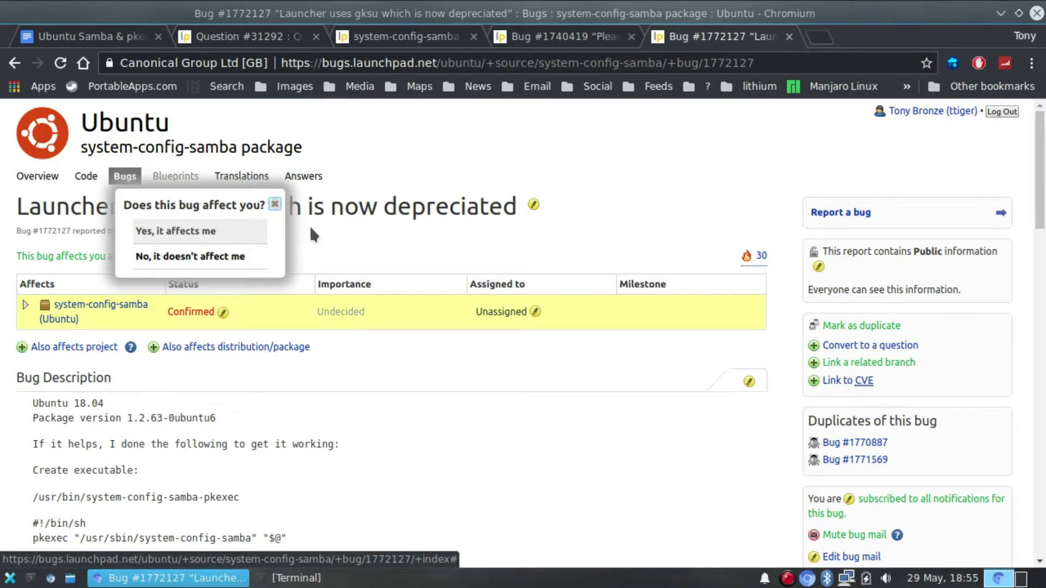